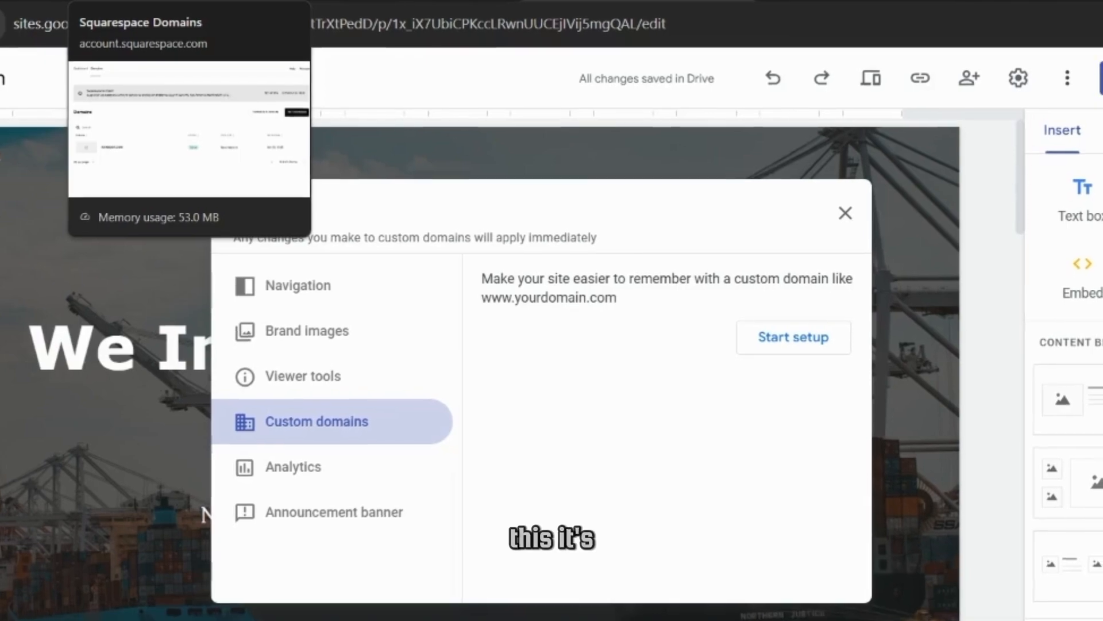
Step: Switch to Squarespace, open the managed domain rcnexport.com and copy its domain name
click(153, 1)
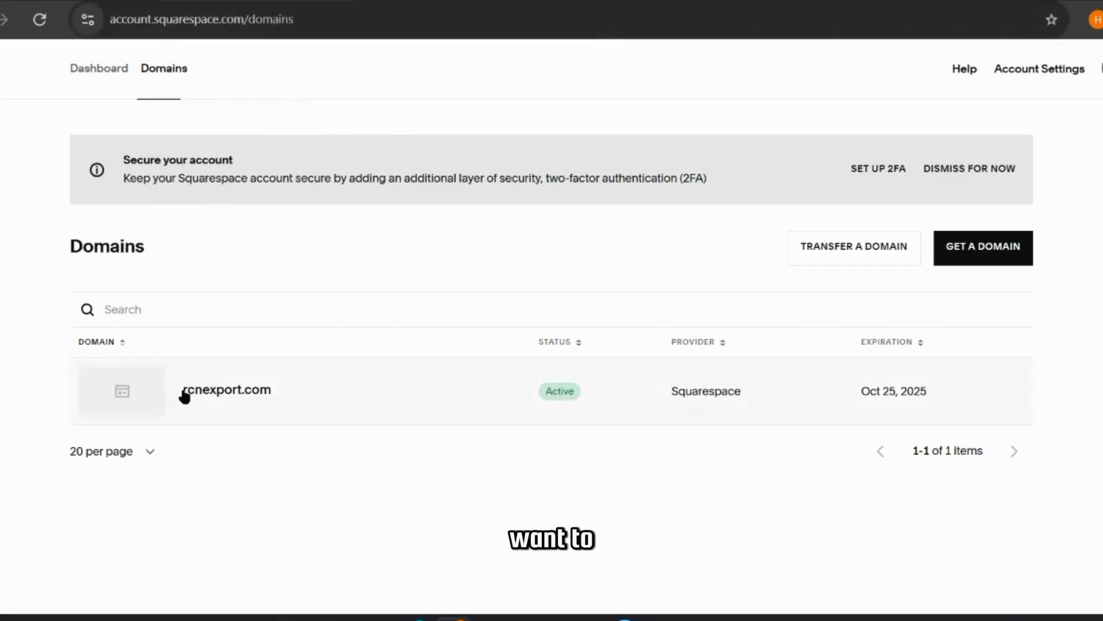
drag(281, 403, 198, 391)
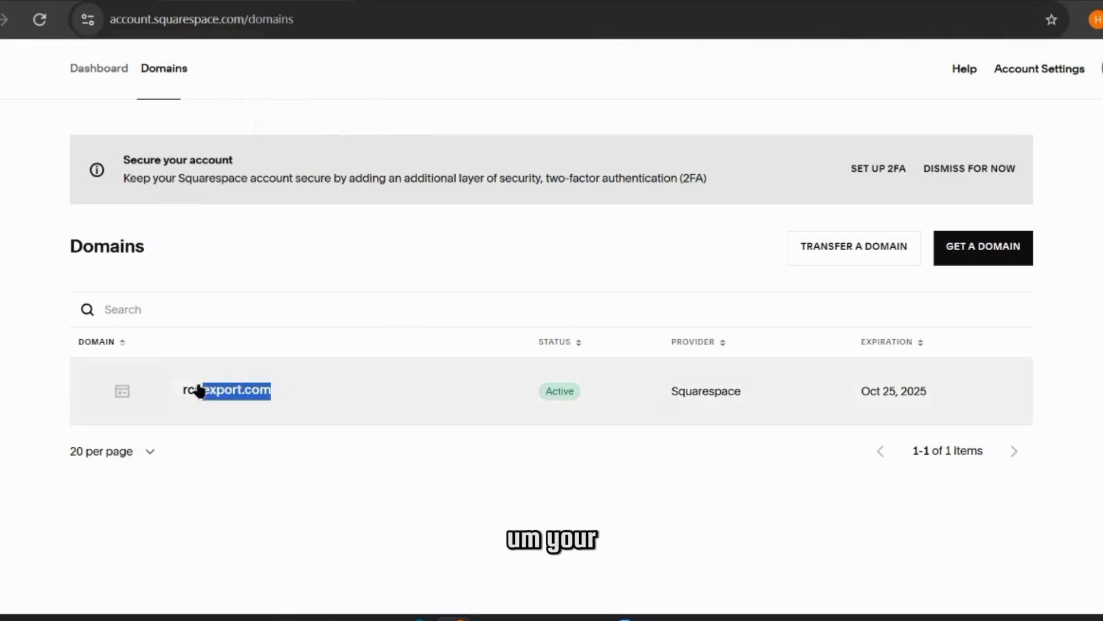
click(180, 394)
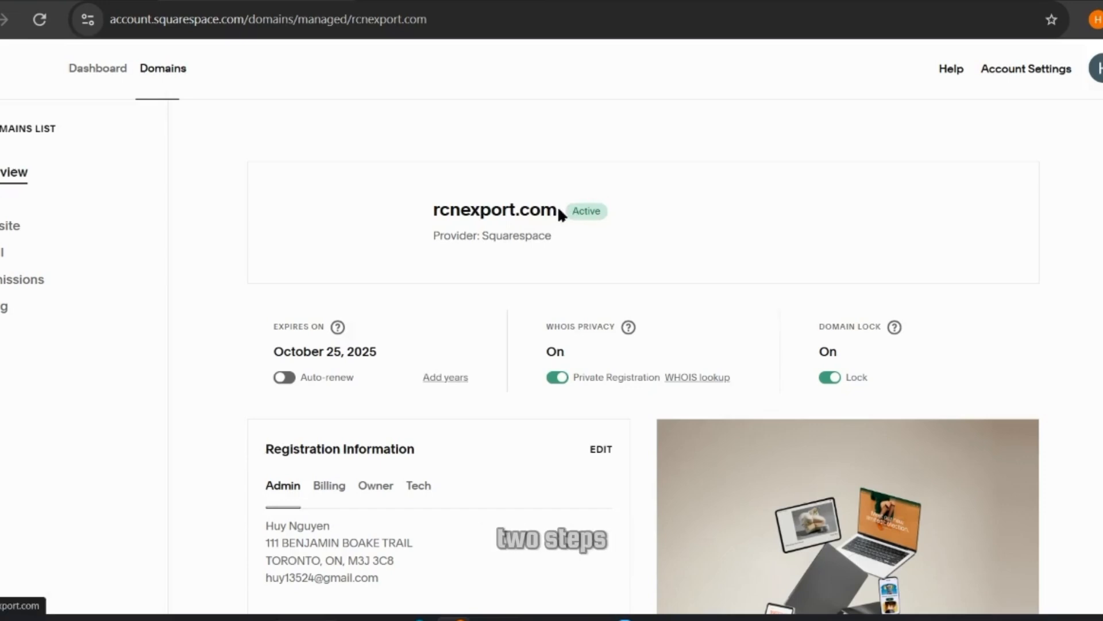
drag(557, 211, 432, 219)
key(ctrl+c)
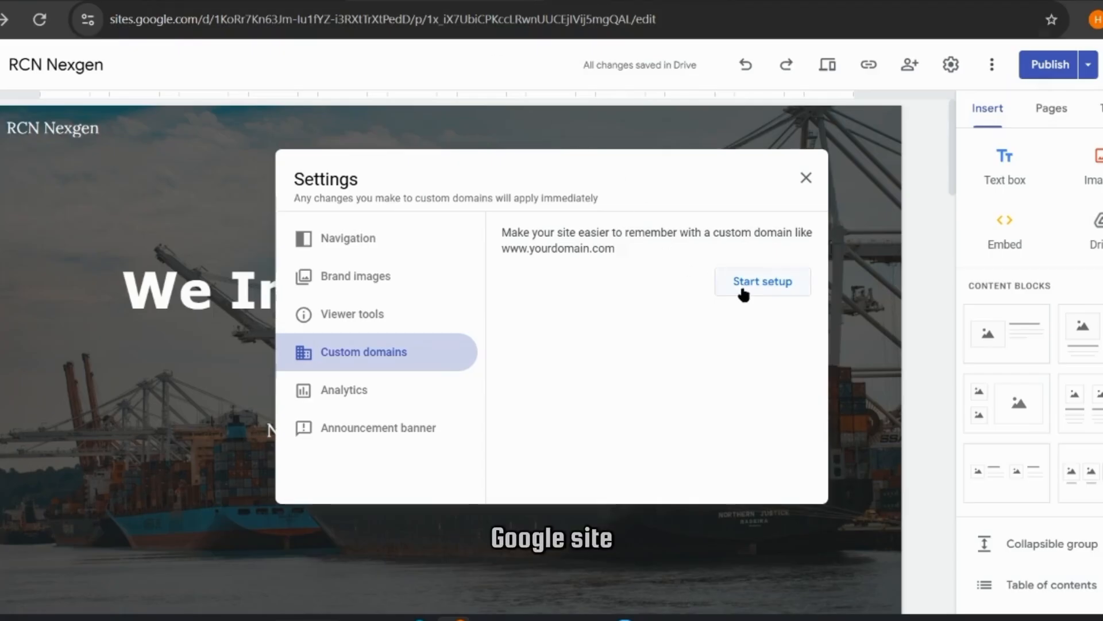
Step: Switch to Google Sites, start the custom domain setup and enter rcnexport.com after the www prefix
click(744, 291)
click(635, 287)
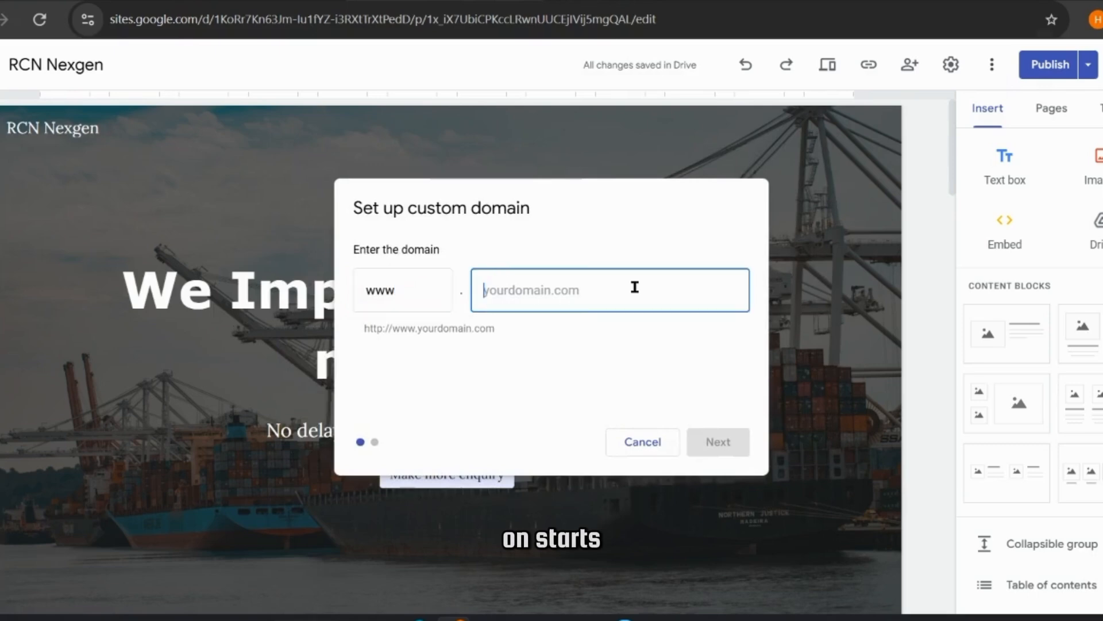
key(ctrl+v)
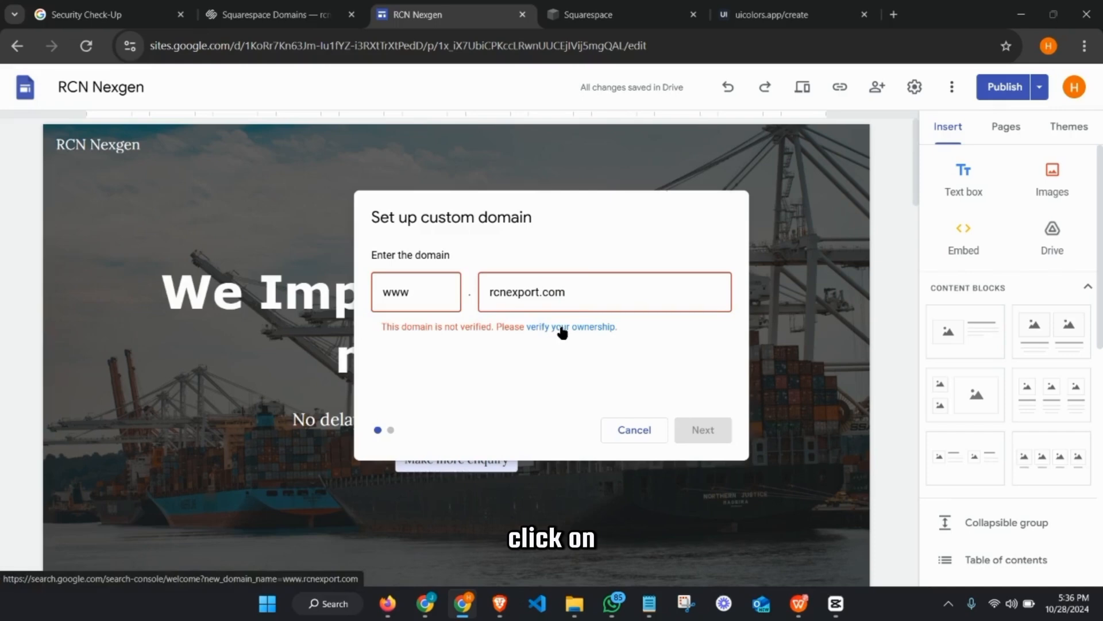
click(563, 327)
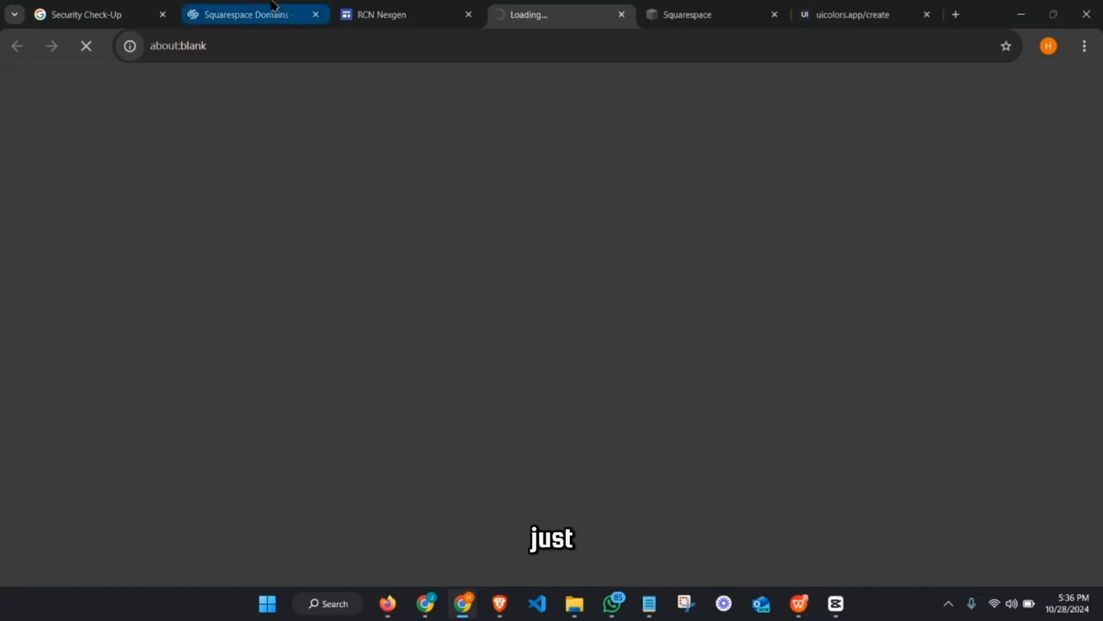
mouse_move(273, 5)
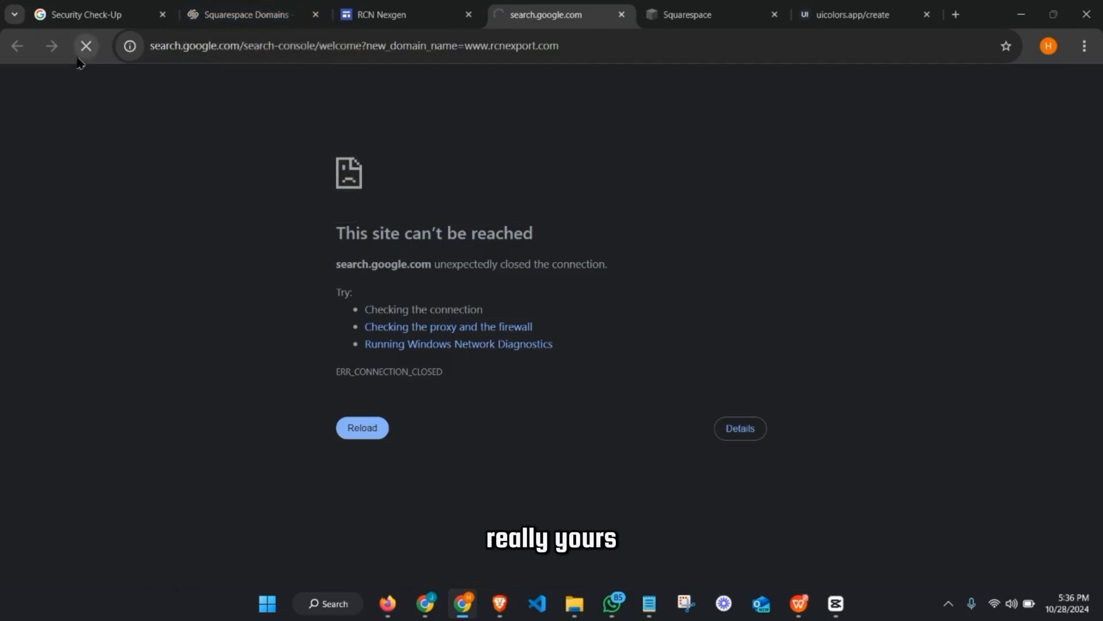
click(281, 6)
click(546, 15)
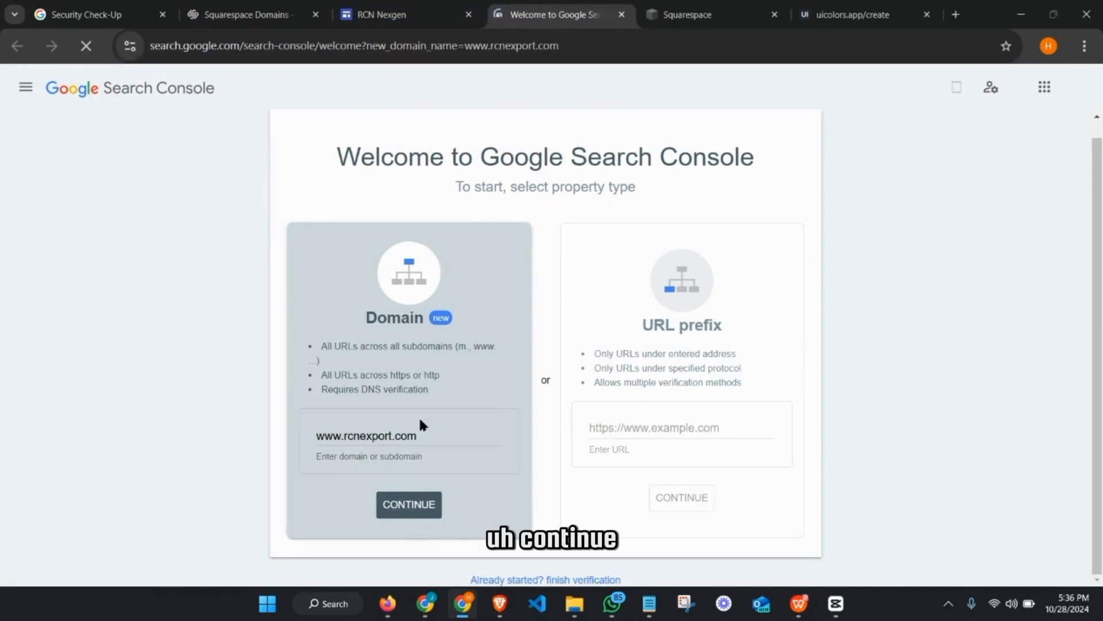
click(407, 505)
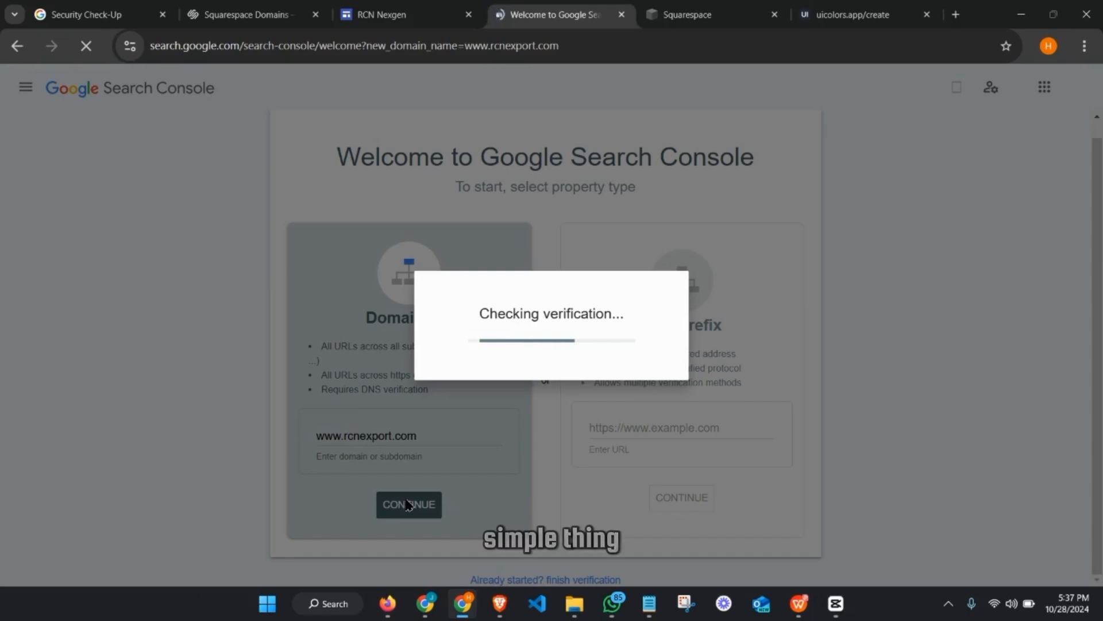
Step: Open the DNS settings of rcnexport.com in Squarespace, and copy the TXT verification record from Google Search Console
click(266, 7)
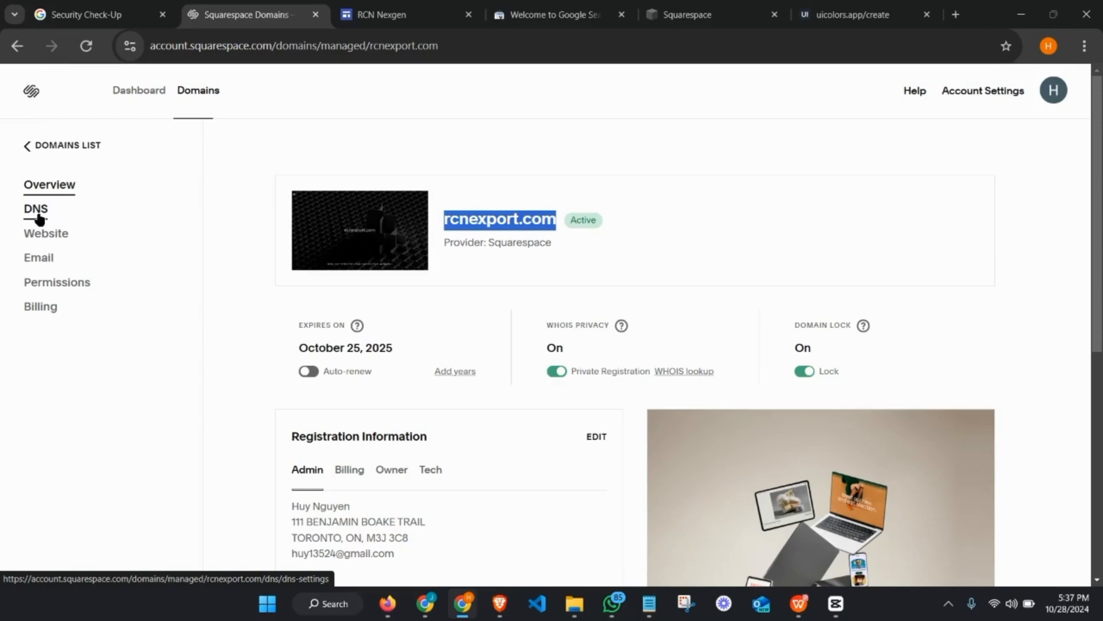
click(38, 216)
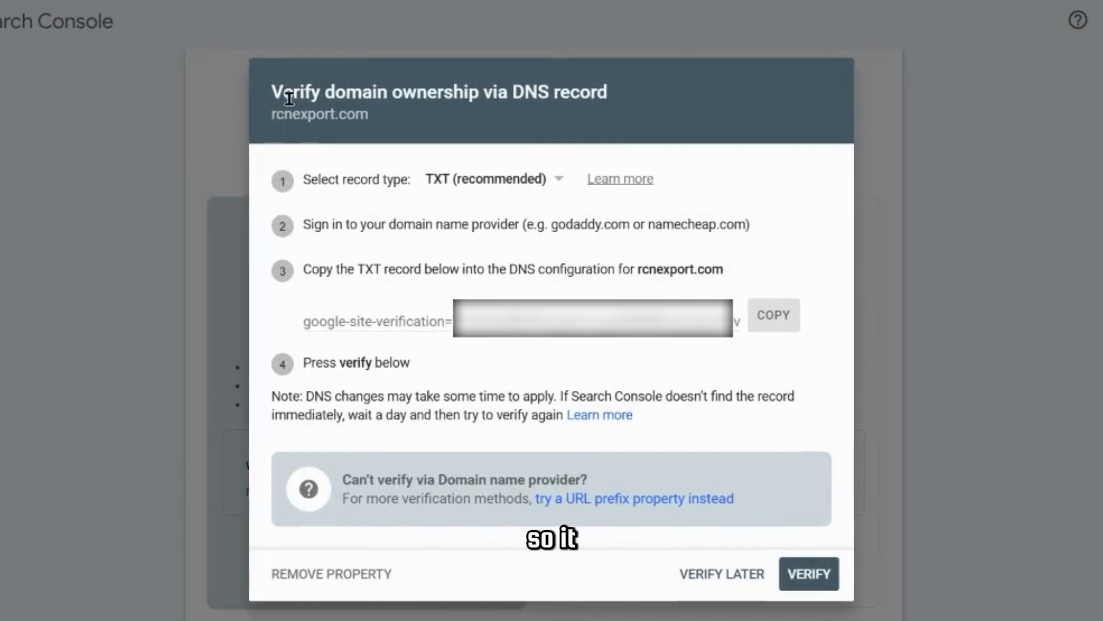
drag(276, 88, 601, 91)
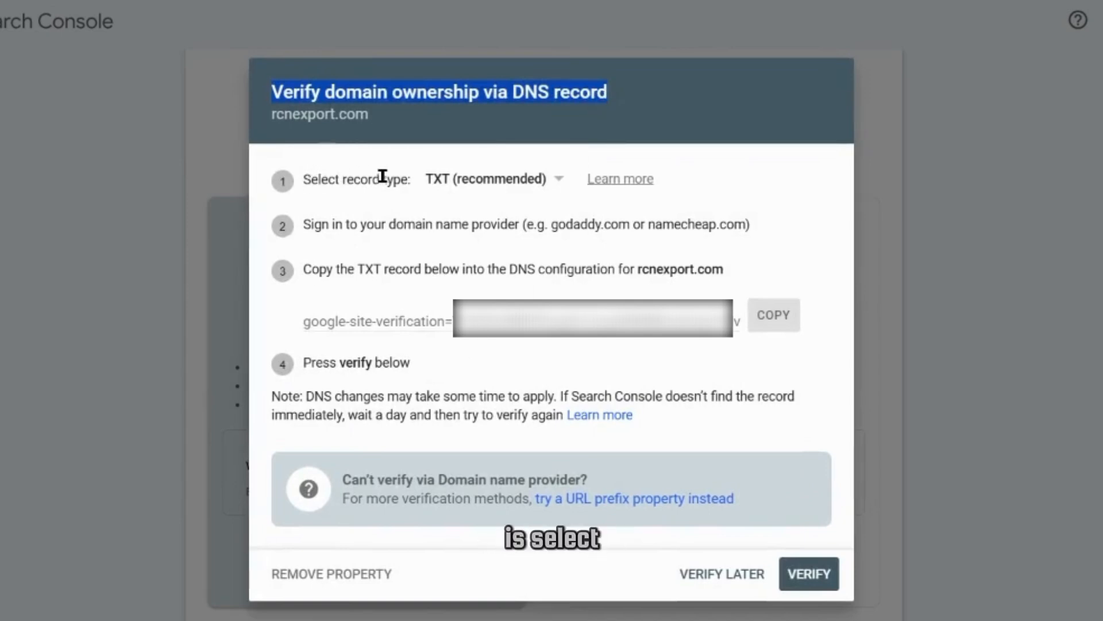
click(521, 186)
click(485, 182)
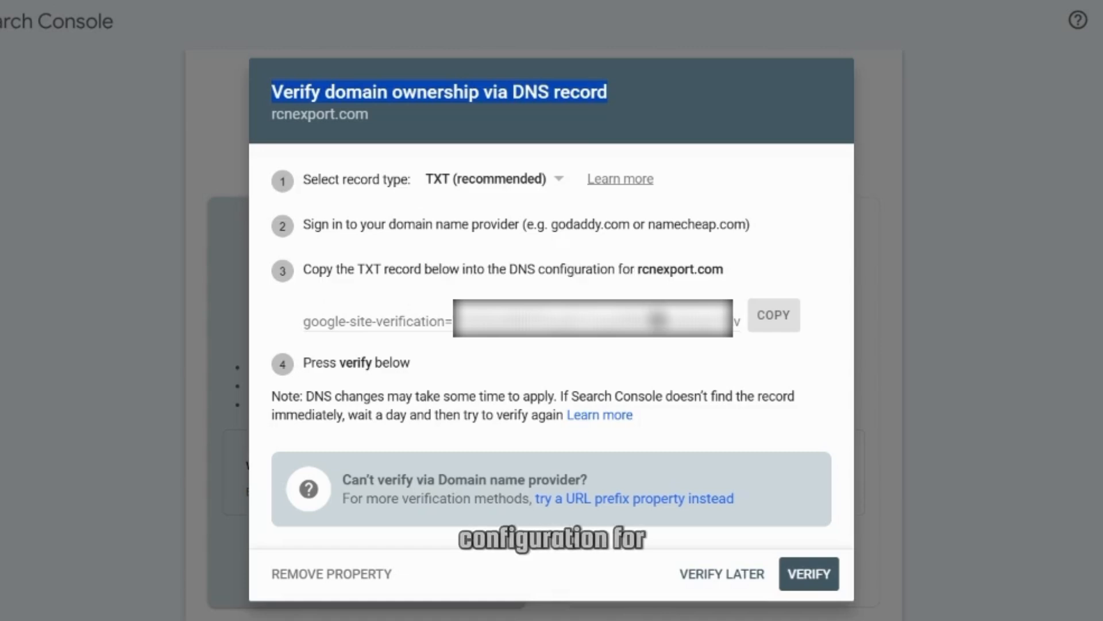
drag(637, 270, 684, 274)
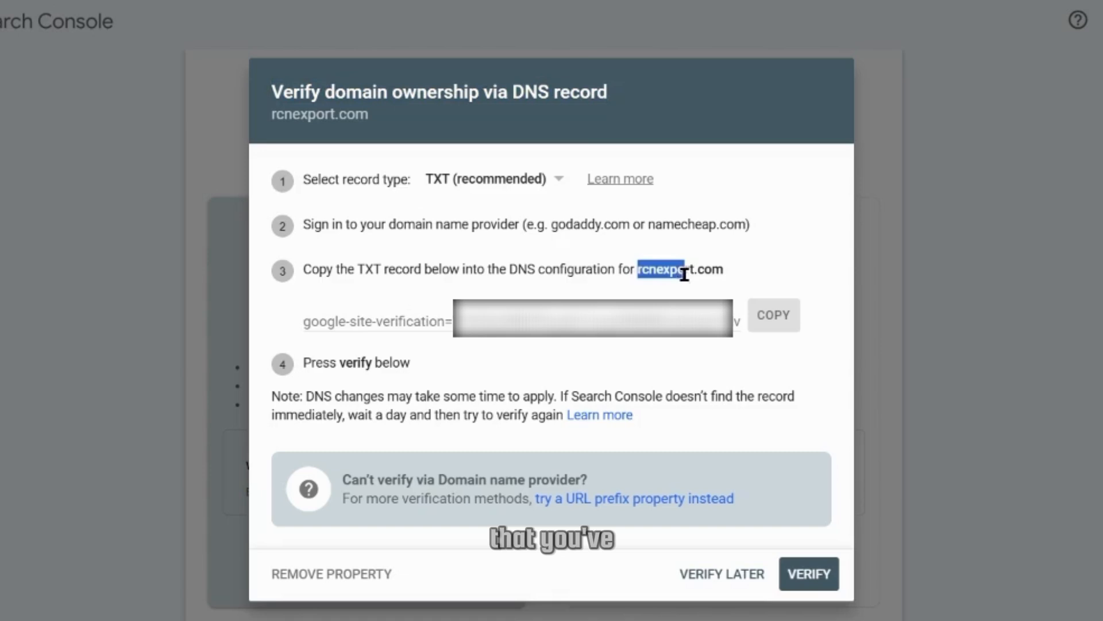
click(771, 265)
click(776, 320)
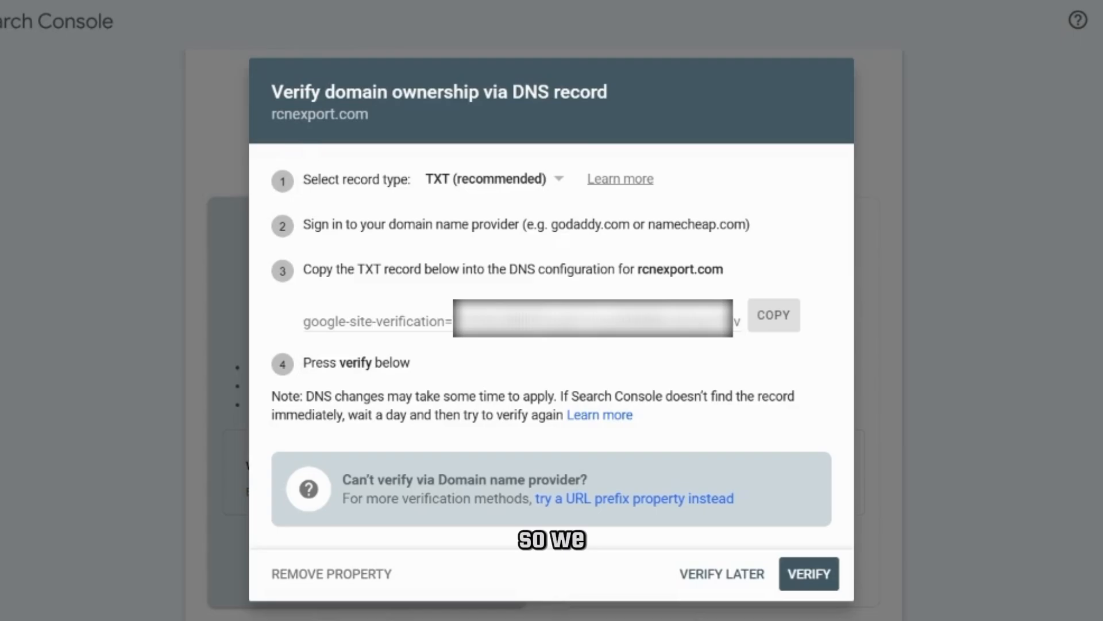
Step: Add a custom DNS record in Squarespace with host @, type TXT and the copied site-verification token as its text
click(249, 15)
scroll(745, 350, down, 1)
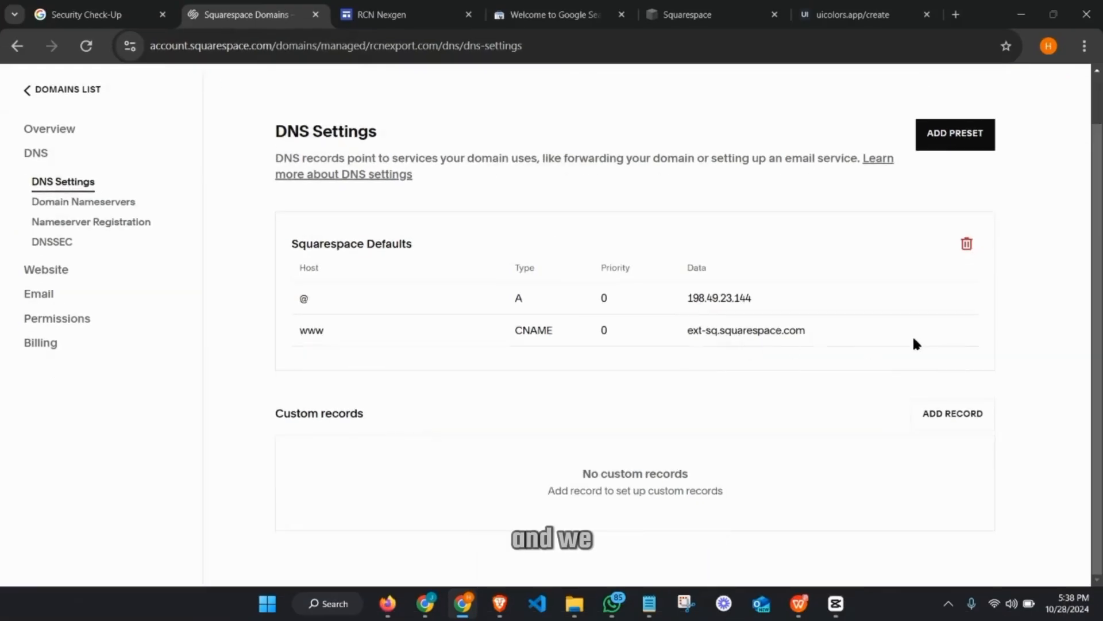
click(961, 415)
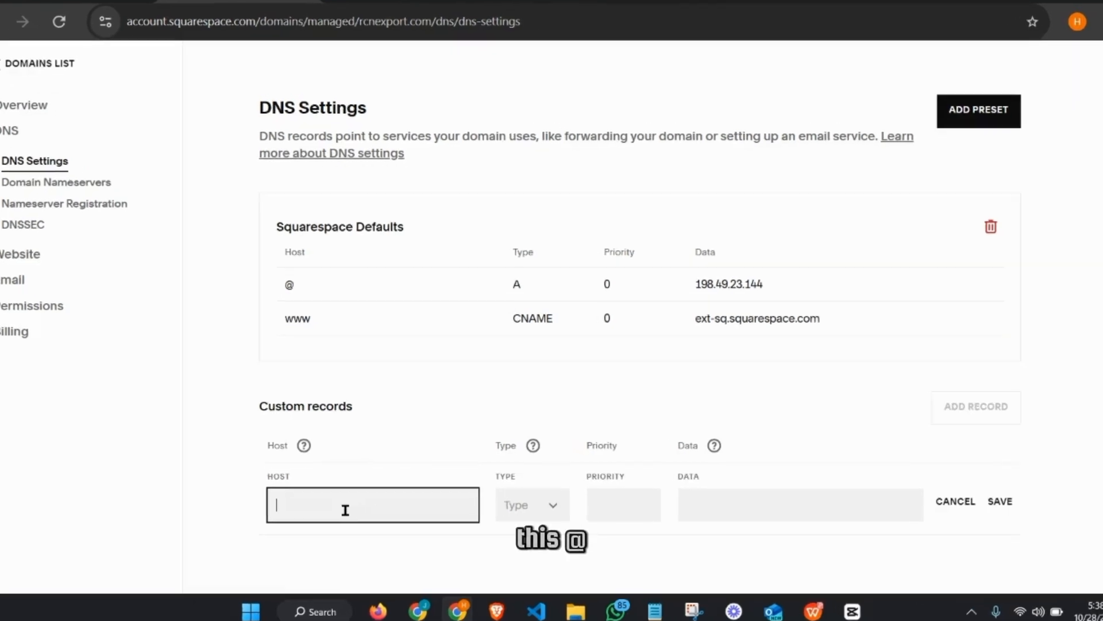
text(@)
click(529, 507)
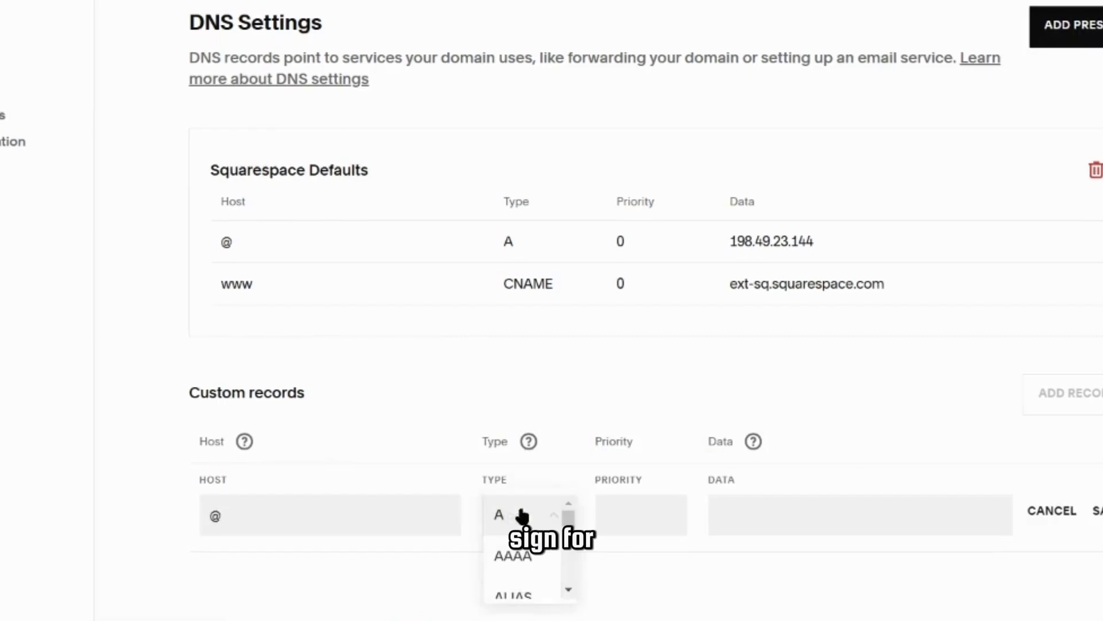
scroll(522, 517, down, 5)
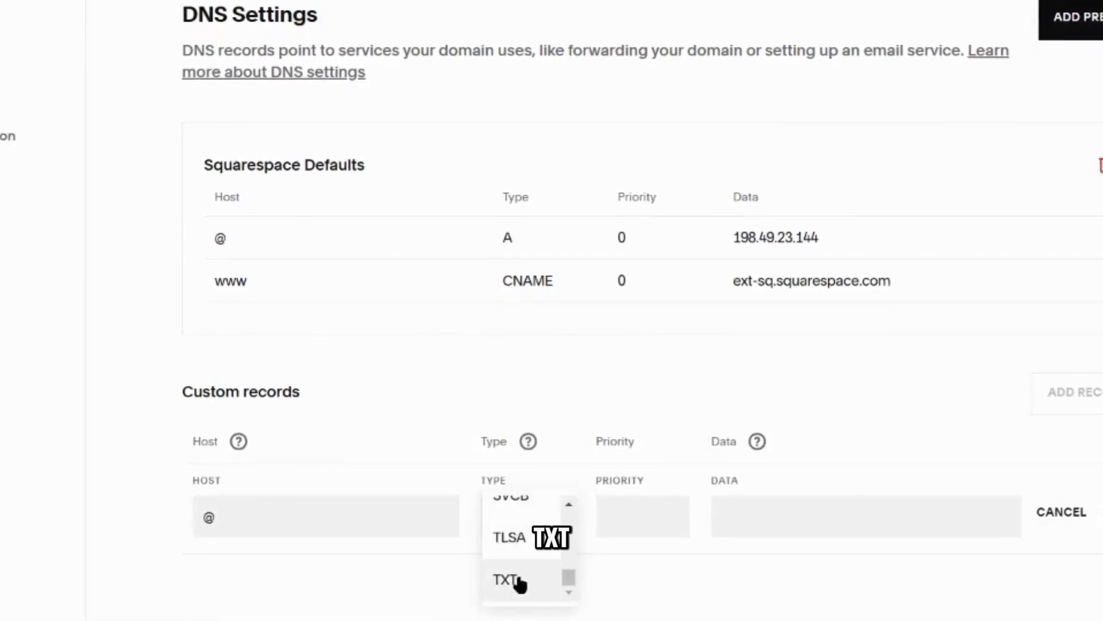
click(520, 580)
click(782, 520)
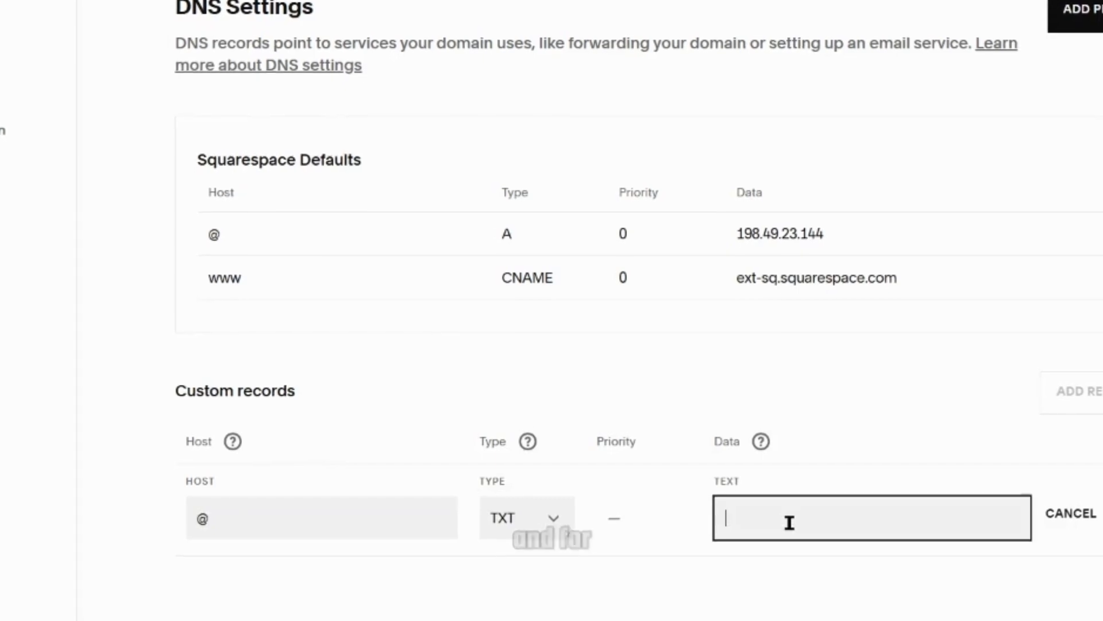
key(ctrl+v)
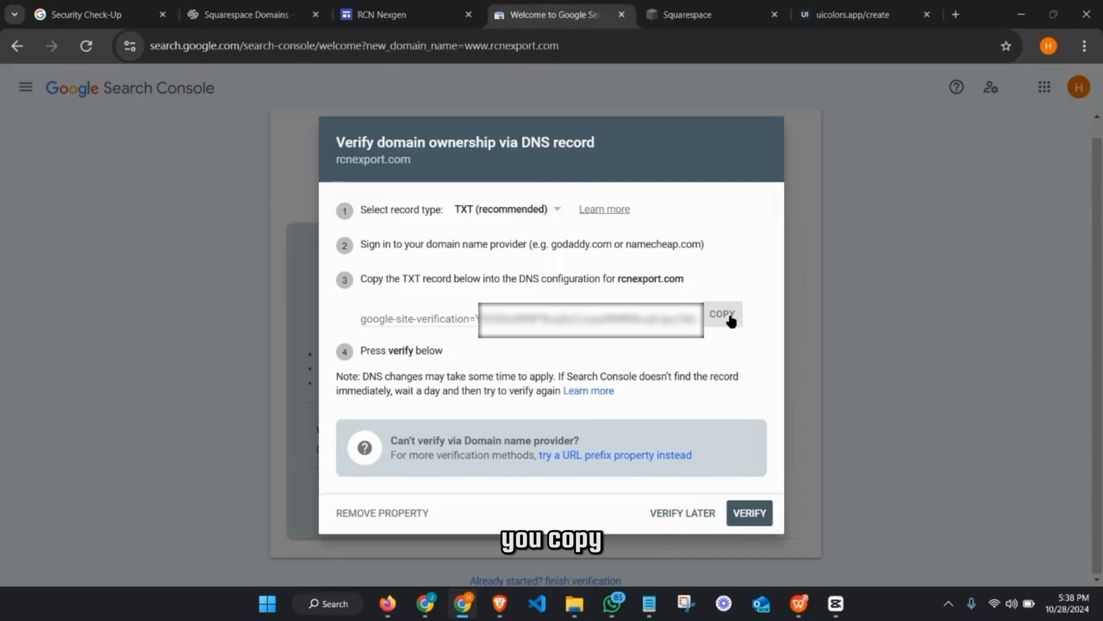
Step: Copy the verification record from Search Console again, and save the custom TXT record in Squarespace
click(766, 277)
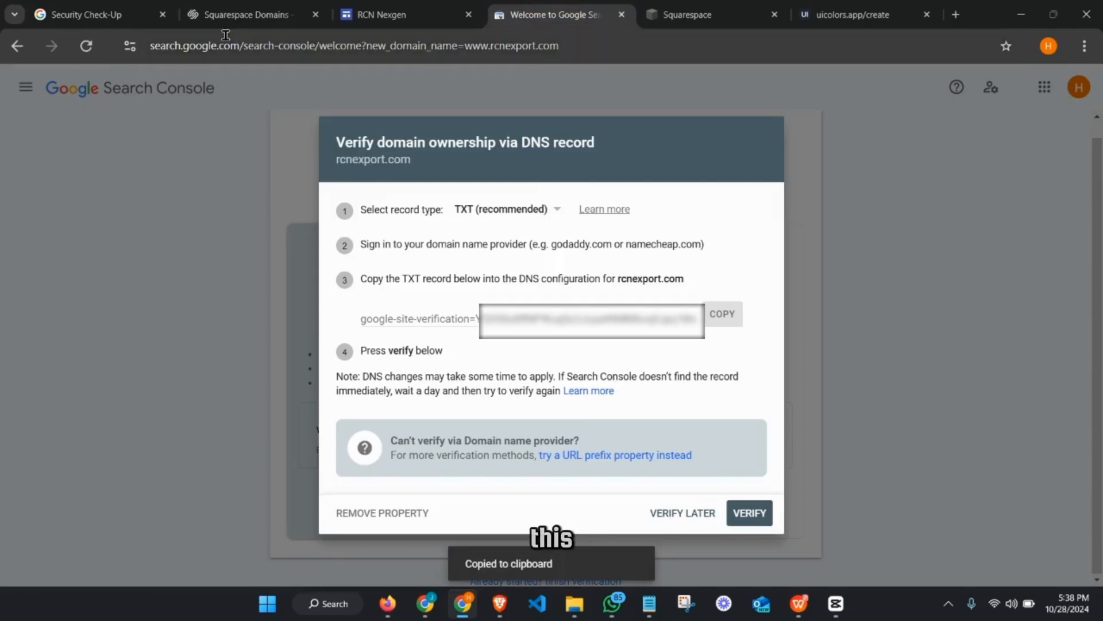
click(233, 3)
click(330, 504)
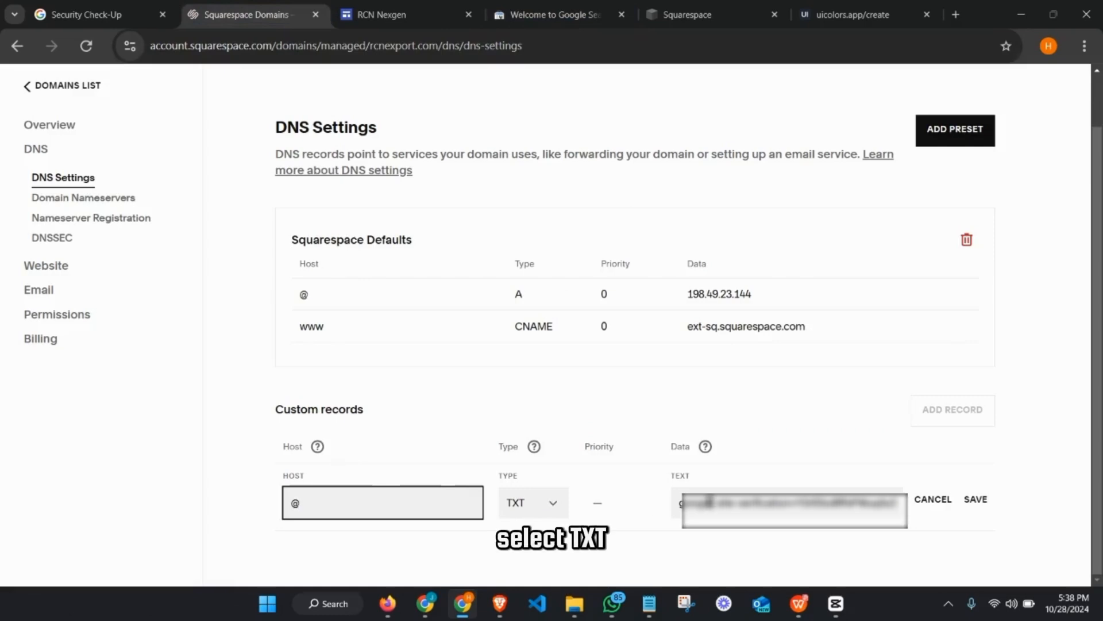
click(822, 503)
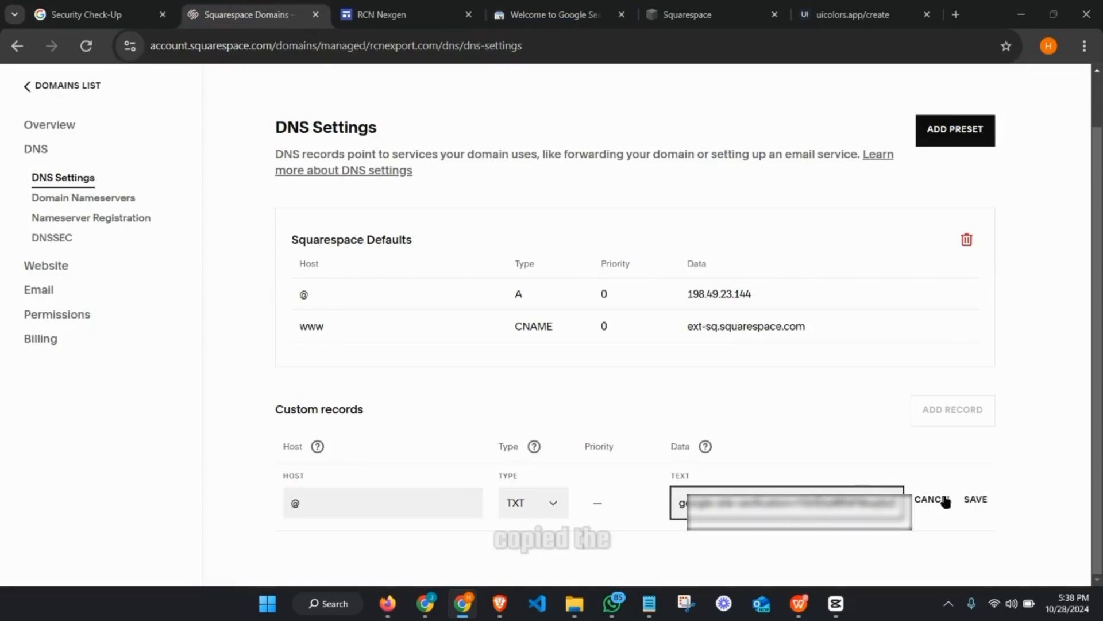
click(974, 501)
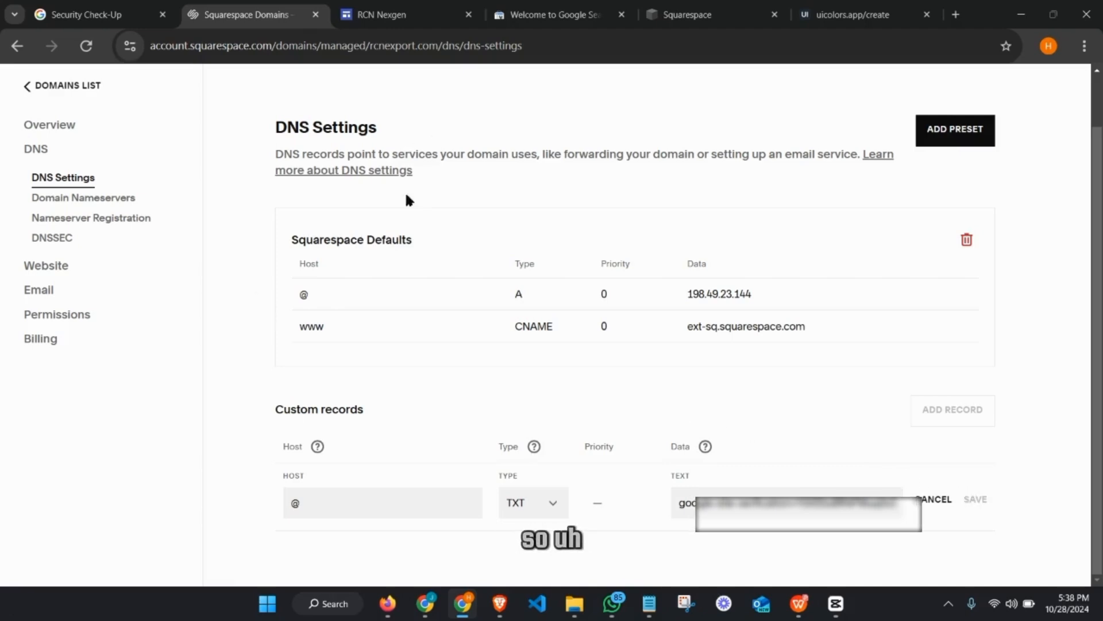
Step: Check the saved TXT record in Squarespace and run the ownership verification for rcnexport.com in Search Console
click(540, 7)
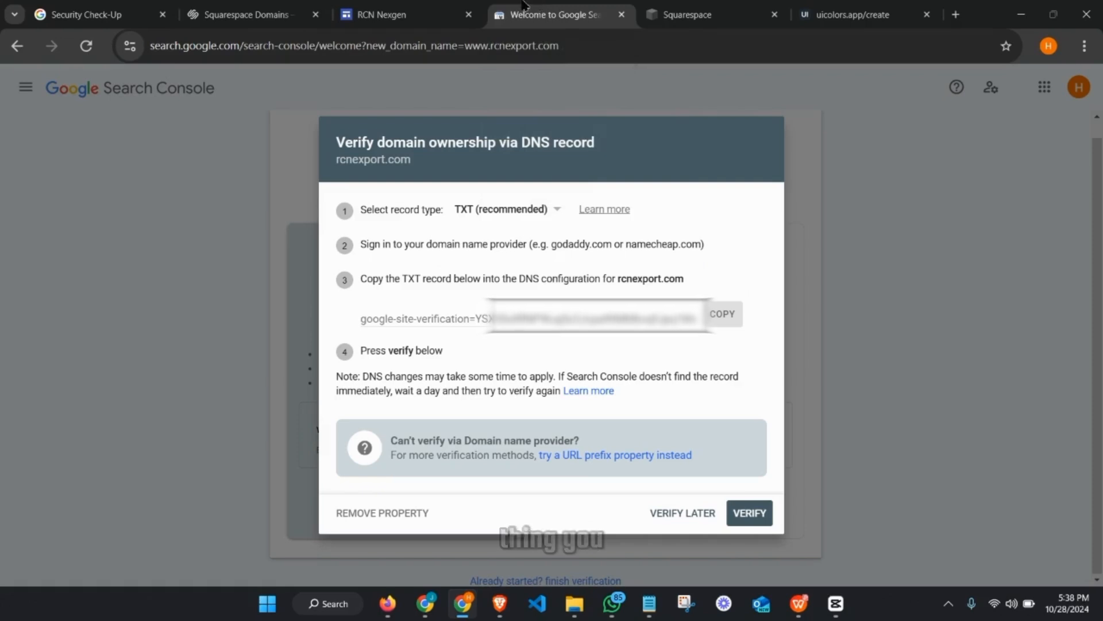
click(268, 4)
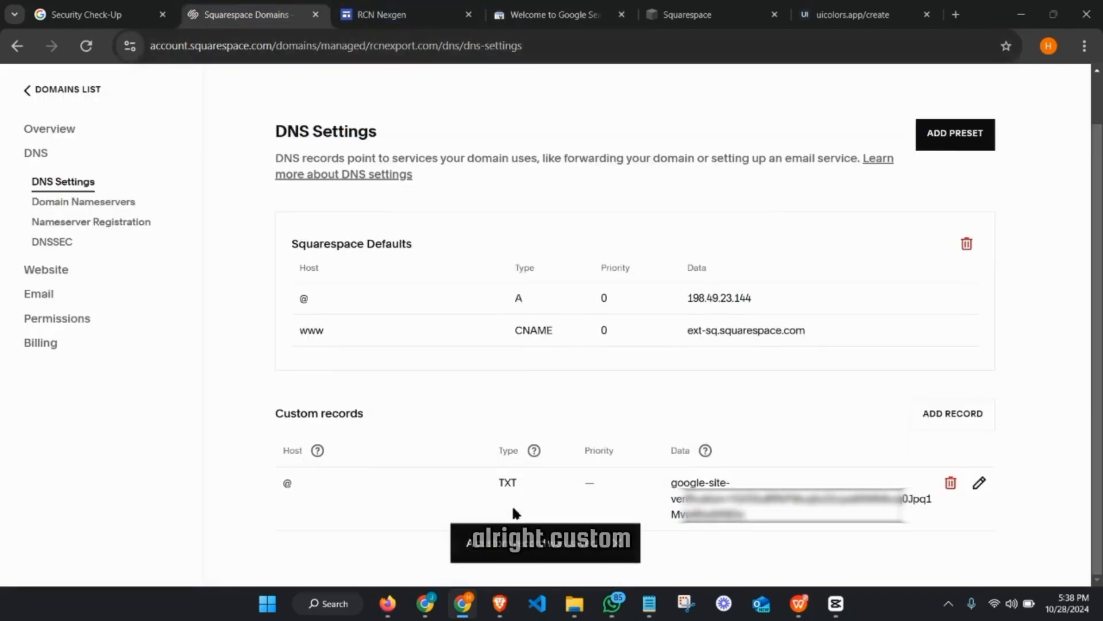
click(557, 5)
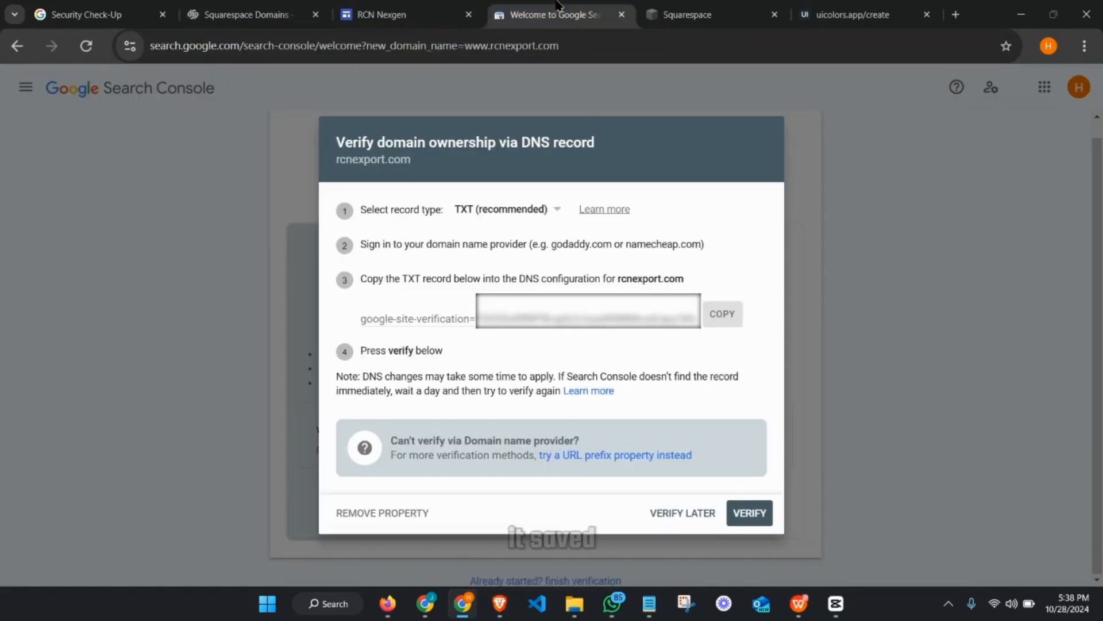
click(749, 517)
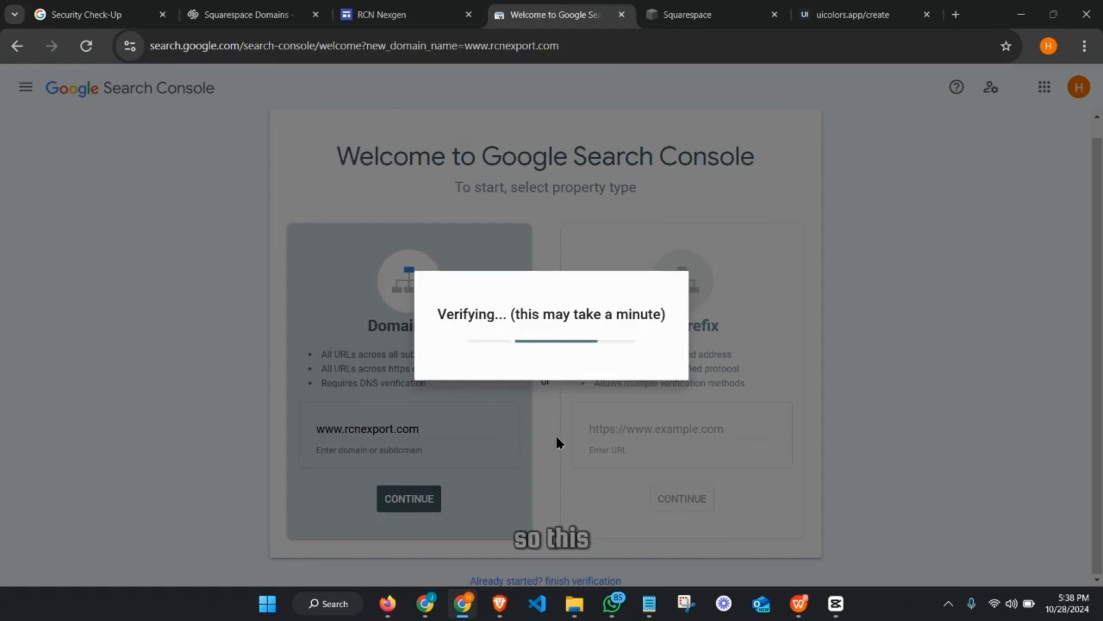
click(227, 7)
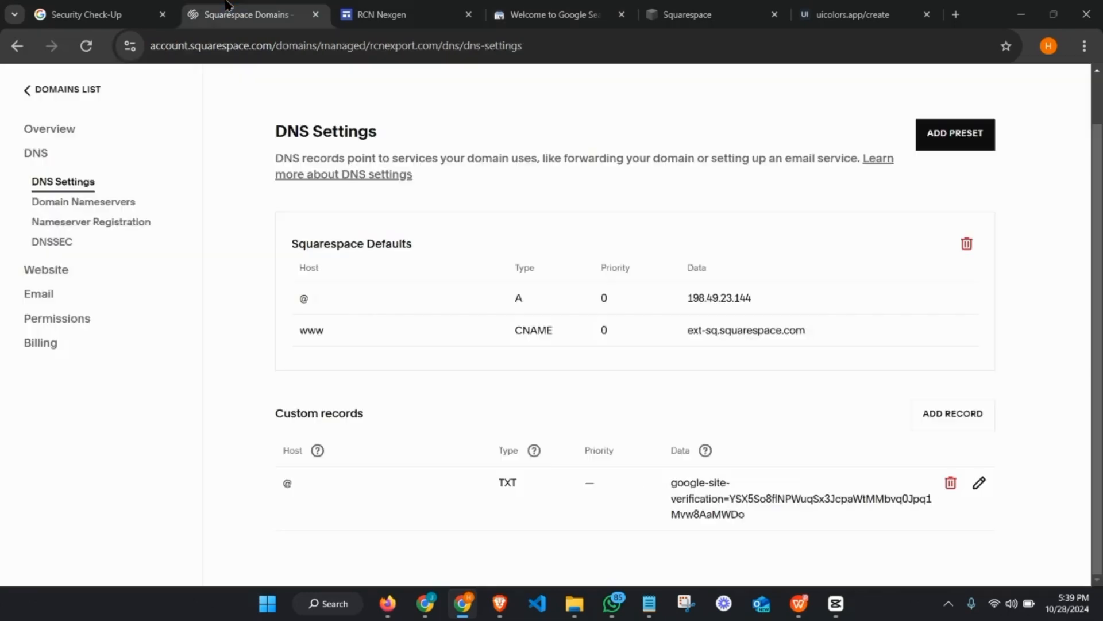
click(528, 6)
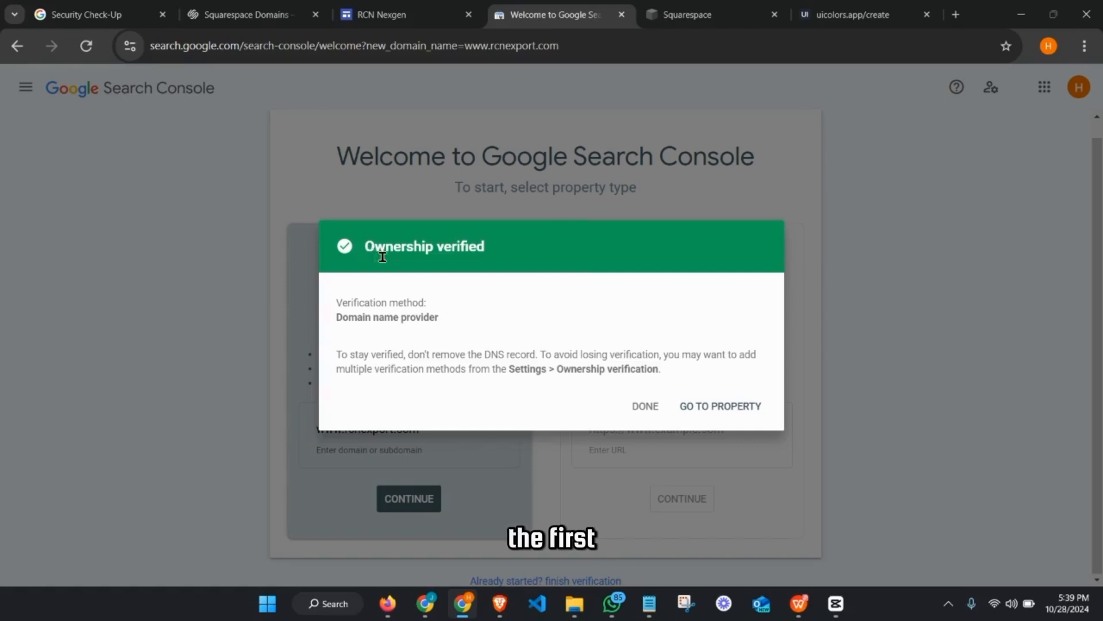
Step: Finish the verification, close Search Console, and cancel the open custom domain setup back in Google Sites
click(646, 407)
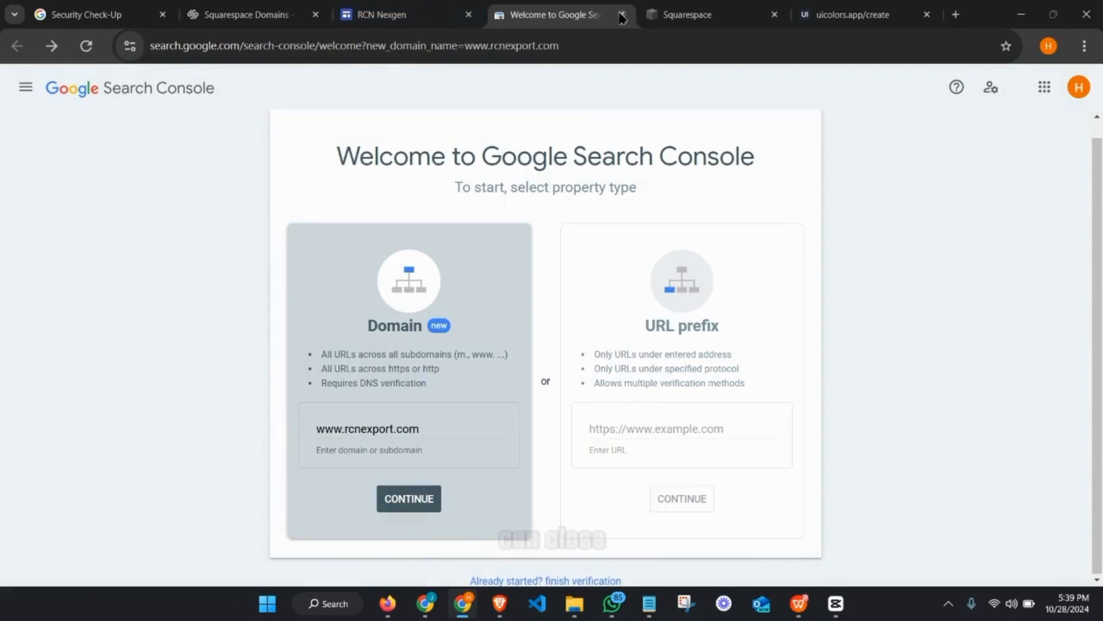
key(ctrl+w)
click(418, 7)
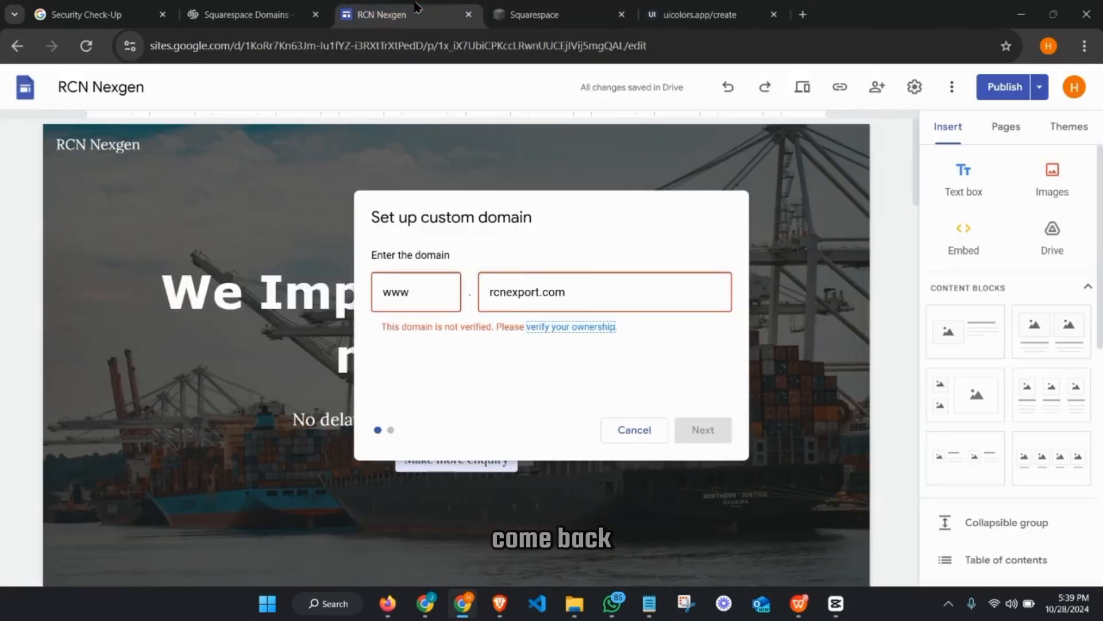
click(641, 432)
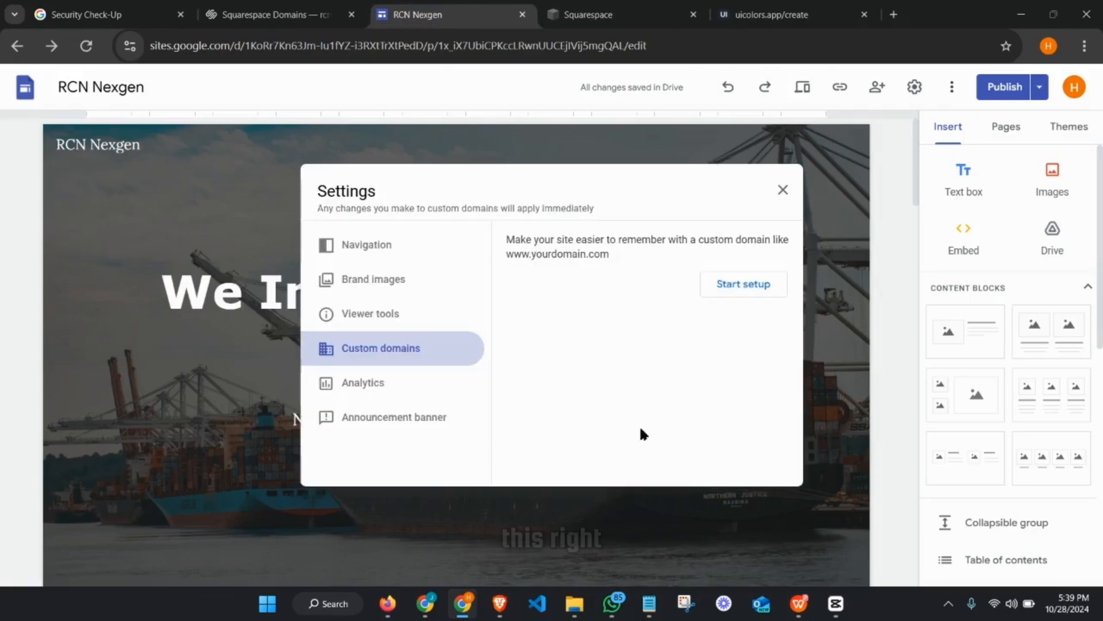
Step: Reopen the site settings in Google Sites and start a new custom domain setup
click(781, 189)
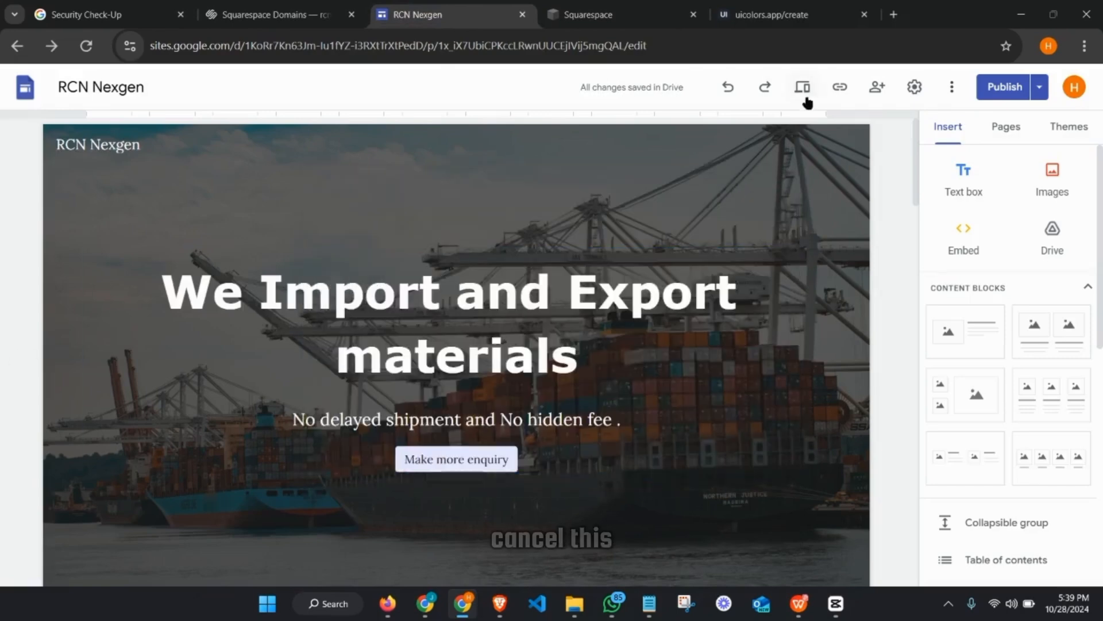
click(914, 91)
click(364, 319)
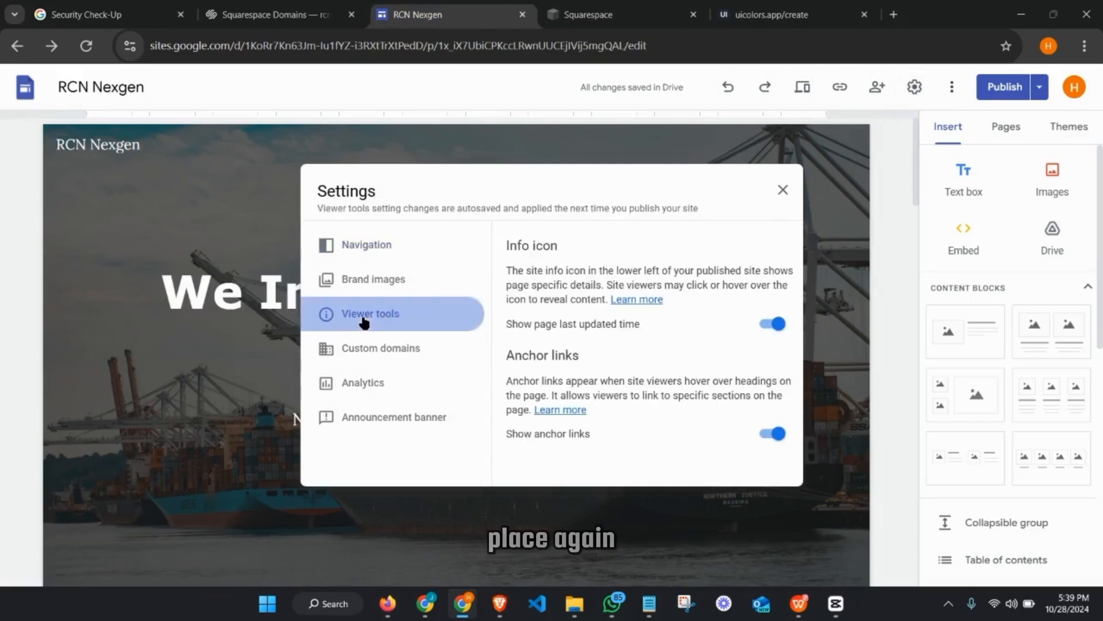
click(370, 287)
click(364, 347)
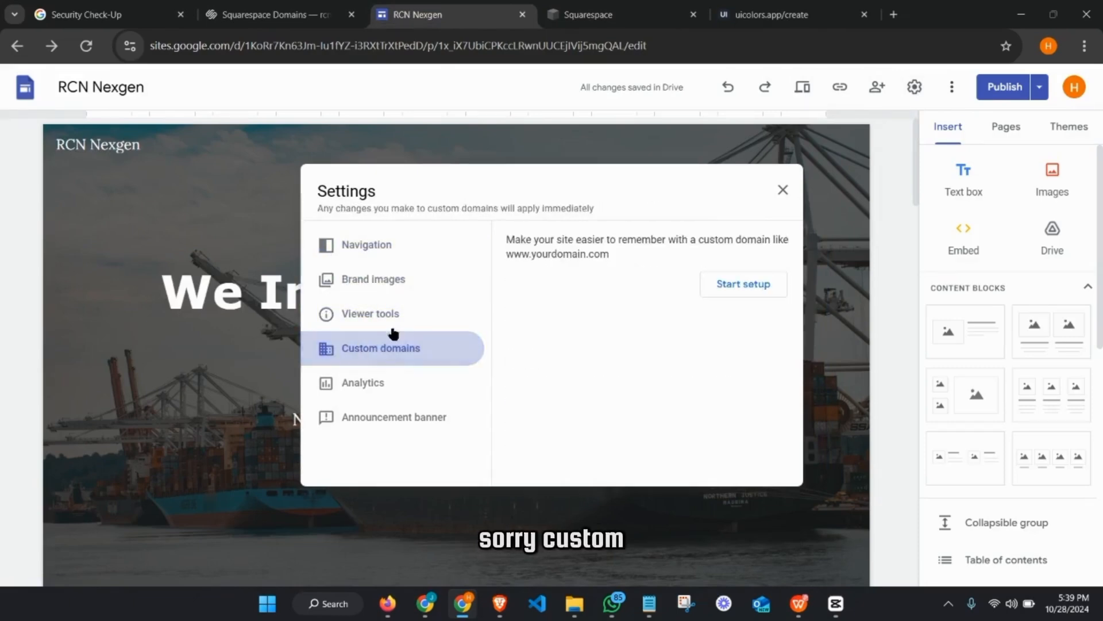
click(733, 286)
click(564, 294)
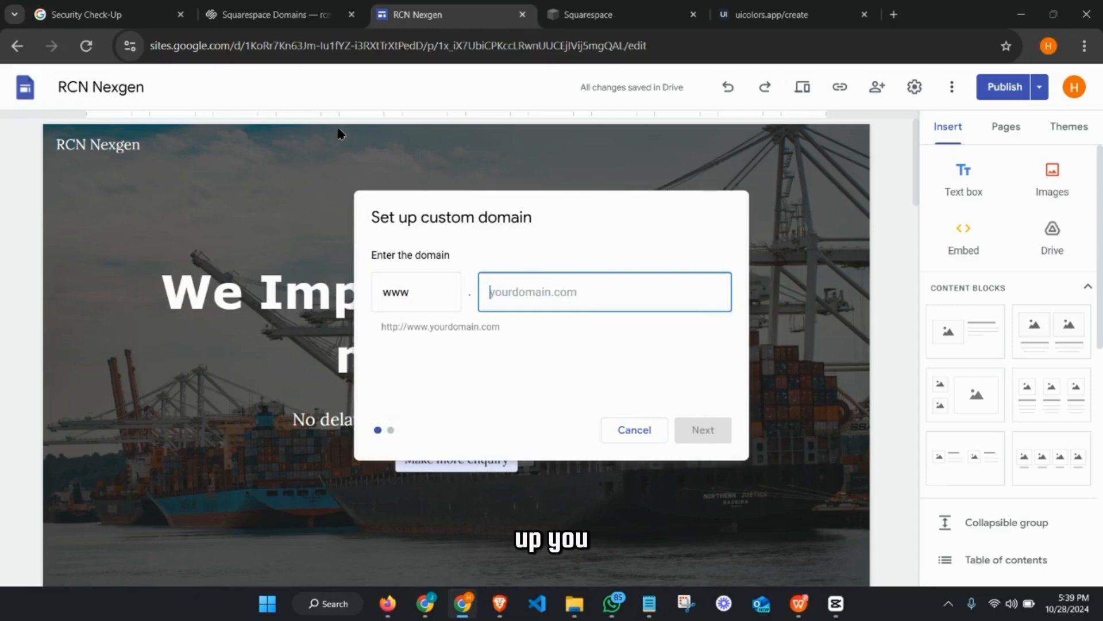
Step: Copy the domain name rcnexport.com from its overview page in Squarespace
click(261, 15)
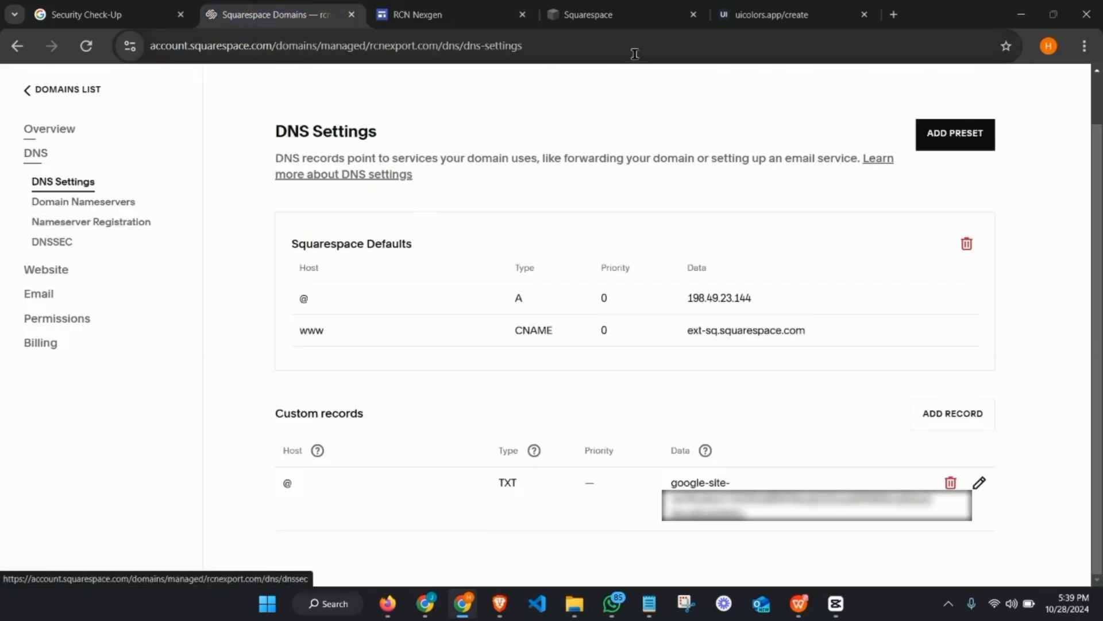
scroll(162, 262, up, 1)
click(87, 189)
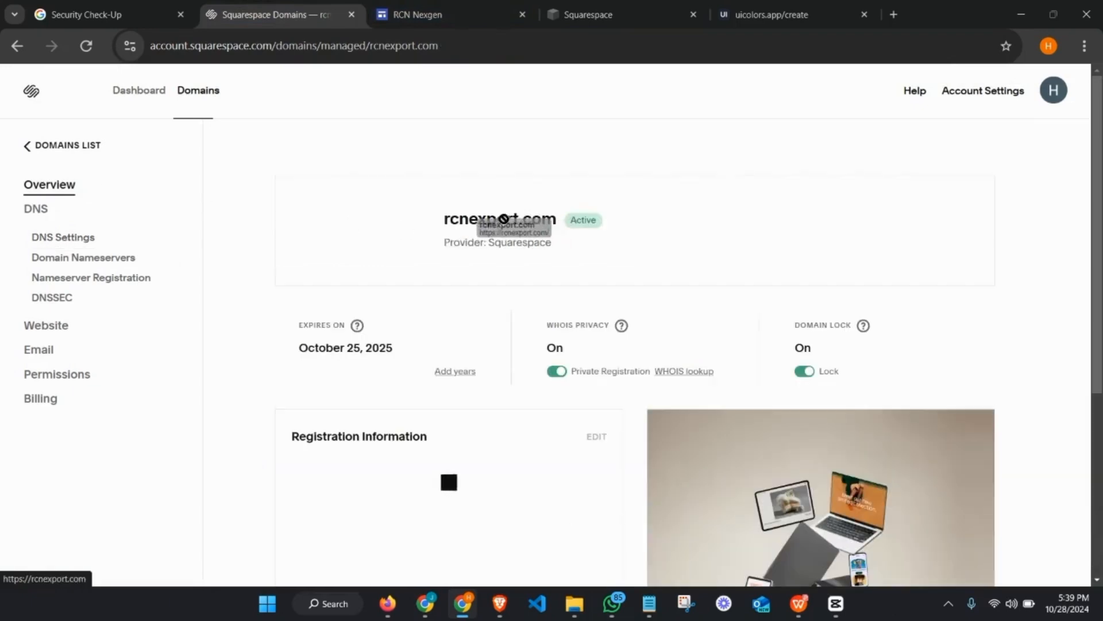
drag(558, 221, 446, 214)
key(ctrl+c)
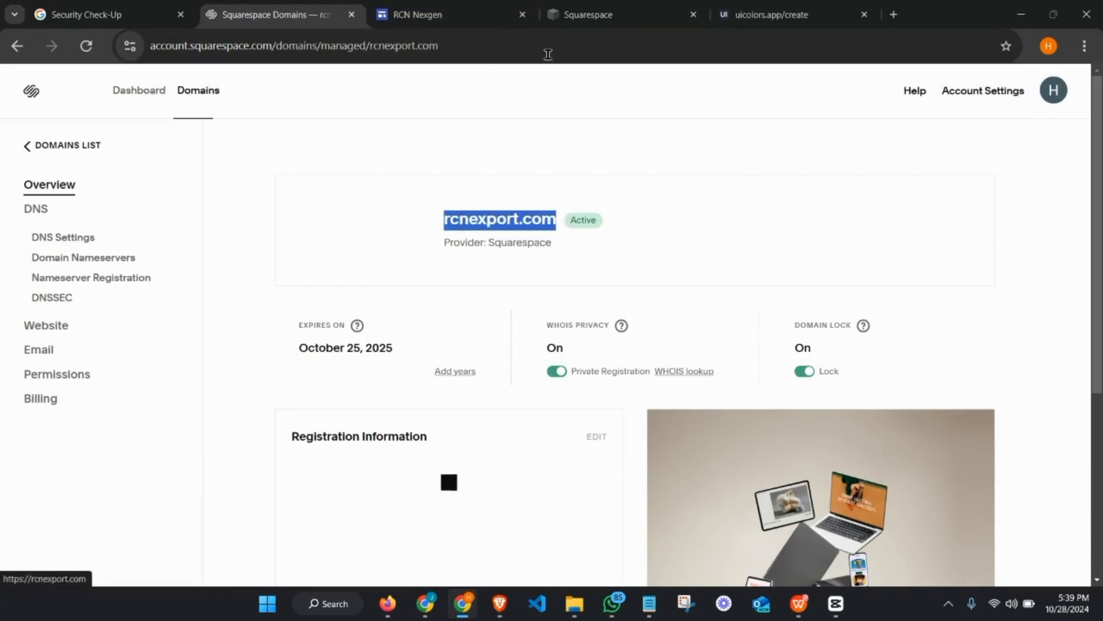
Step: Enter rcnexport.com as the custom domain with the www prefix in Google Sites and continue to the registrar instructions
click(581, 15)
click(418, 14)
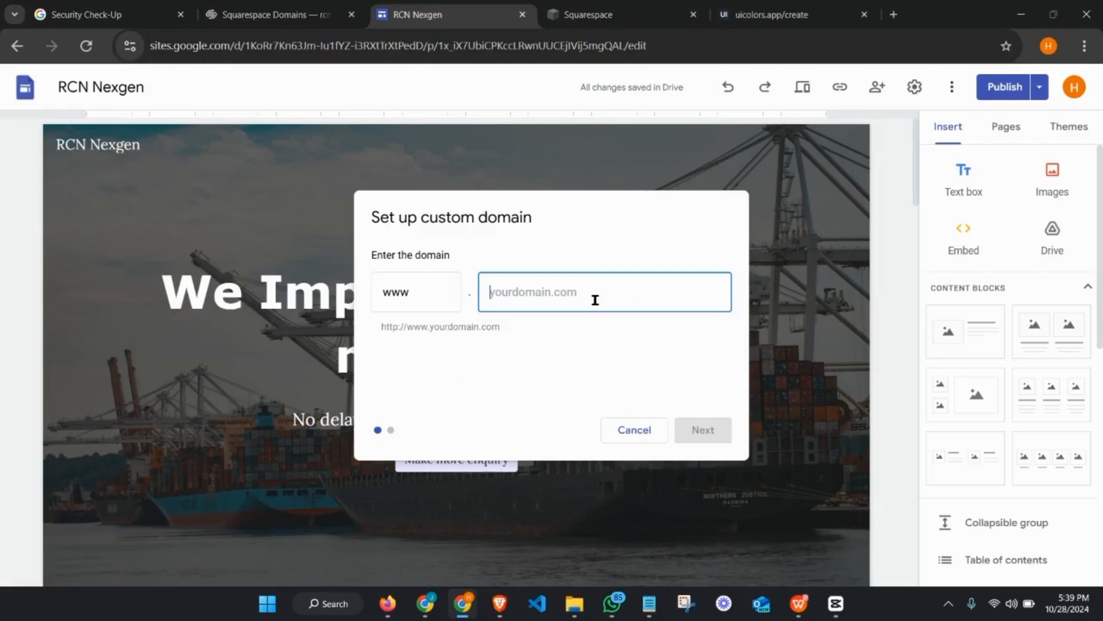
key(ctrl+v)
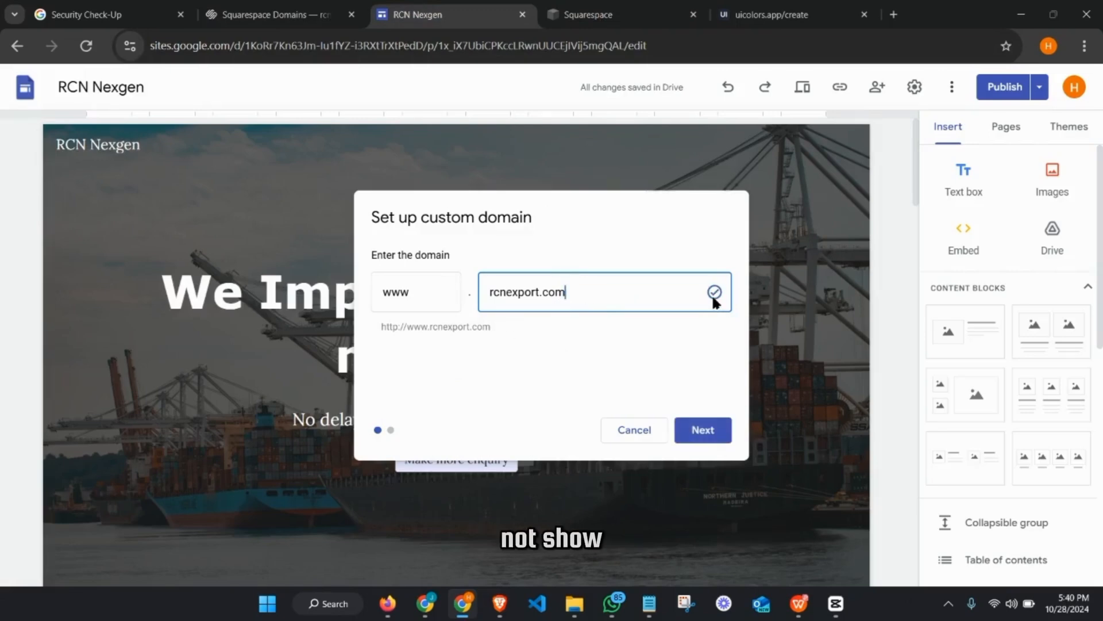
click(696, 429)
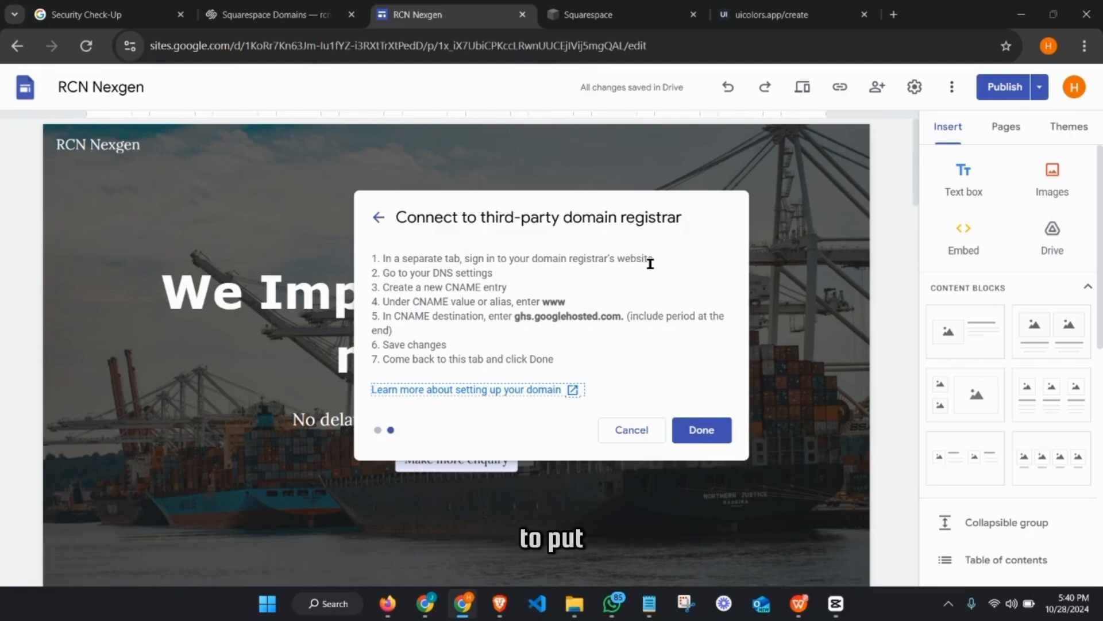
Step: Open the DNS settings of rcnexport.com in Squarespace, checking the CNAME instructions in Google Sites
click(270, 14)
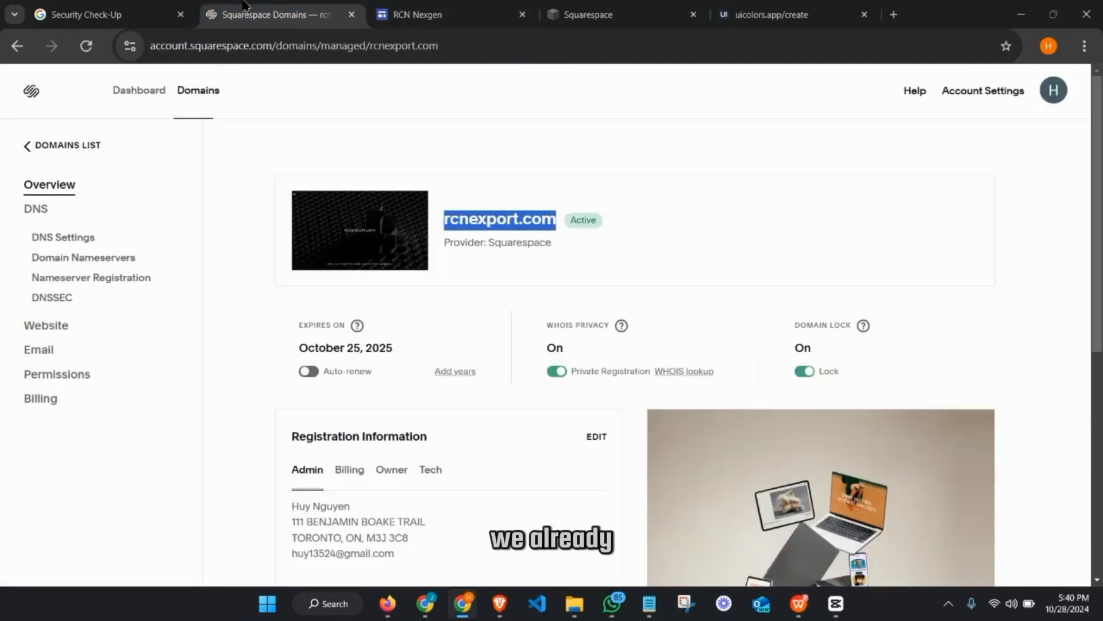
click(36, 209)
click(408, 13)
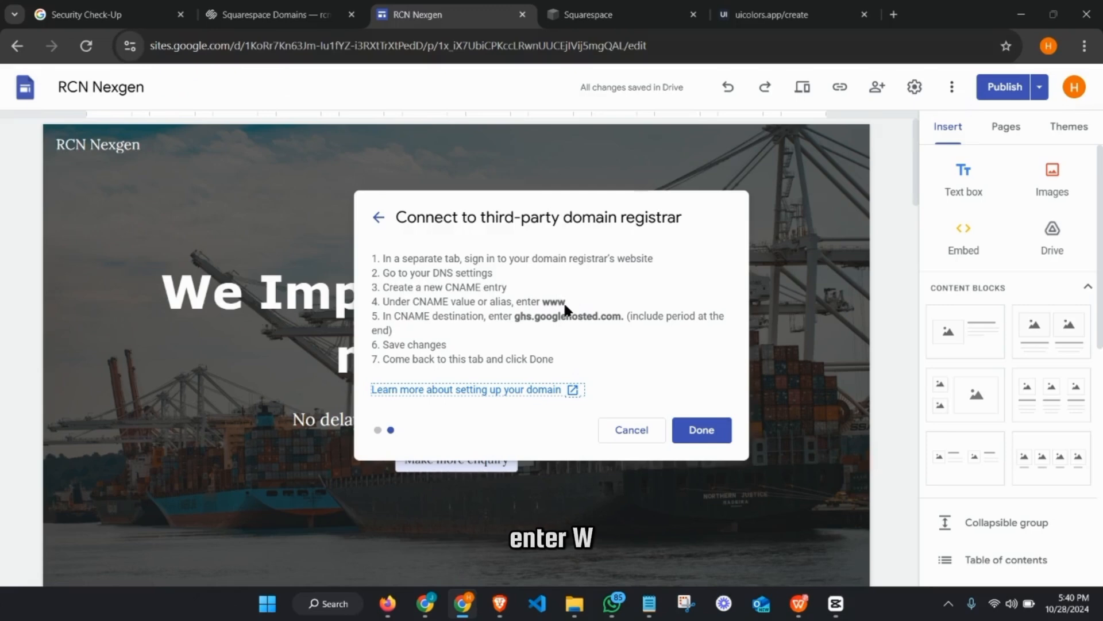
click(299, 7)
scroll(690, 321, down, 1)
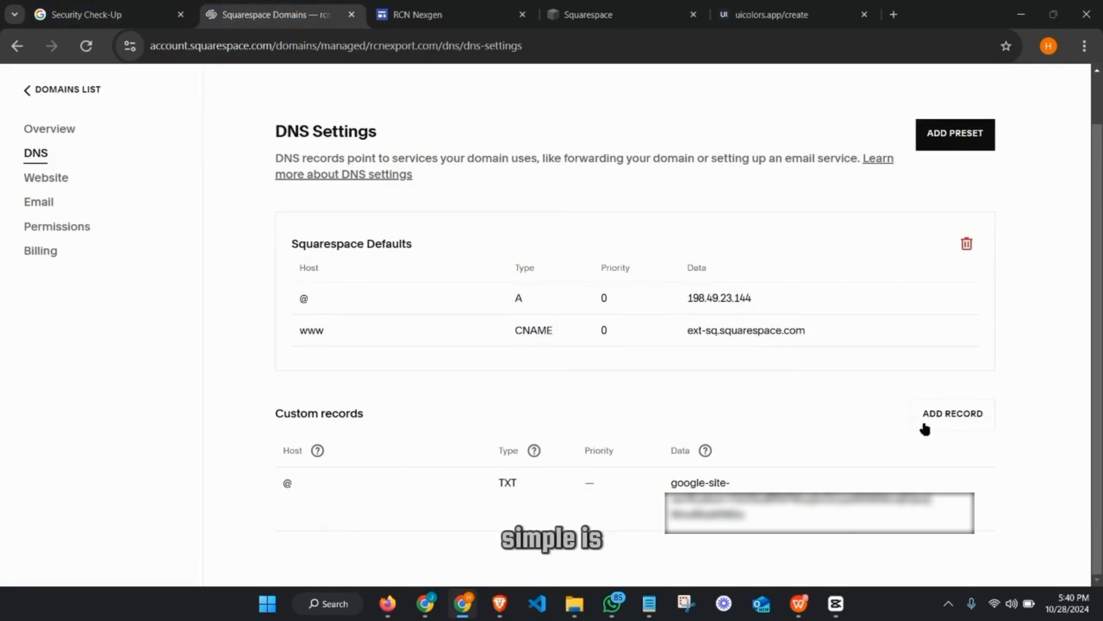
Step: Start a new custom DNS record with host www and type CNAME
click(943, 415)
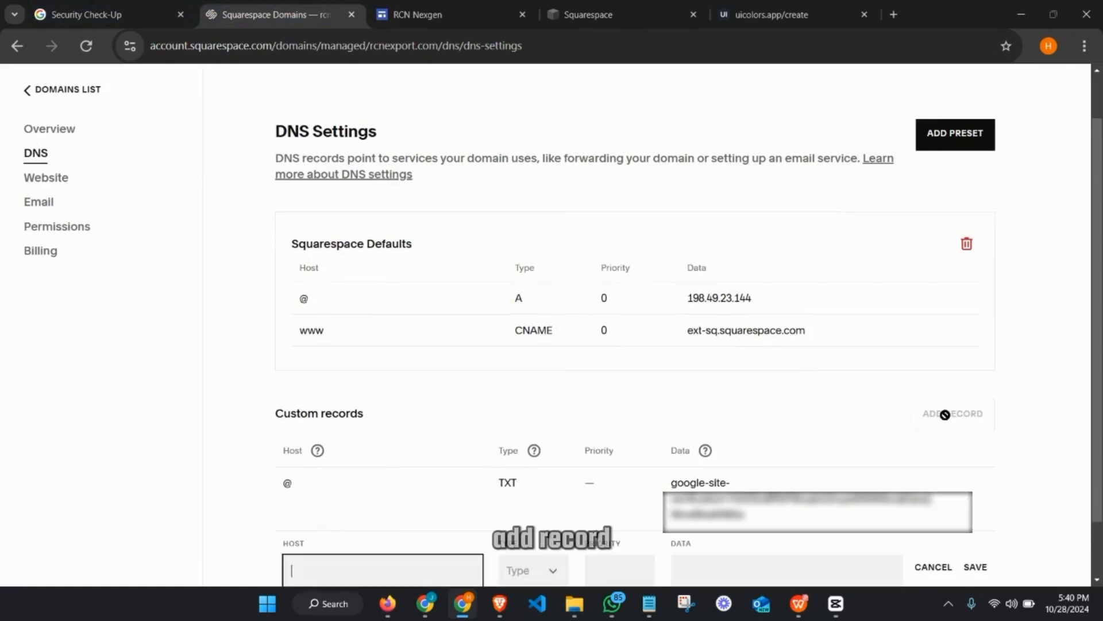
scroll(466, 463, down, 1)
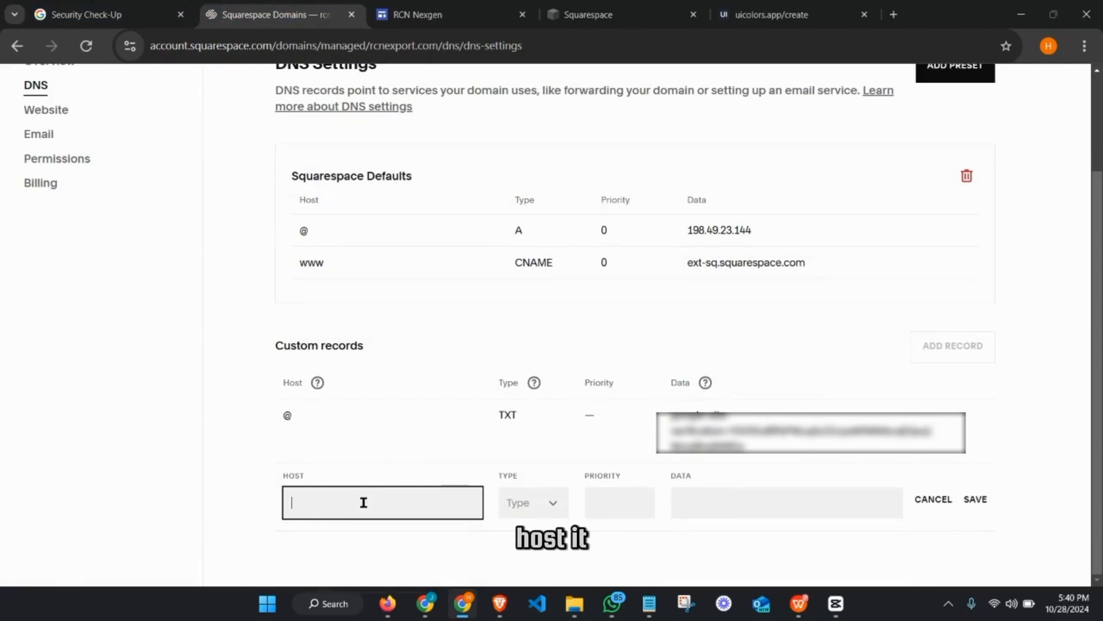
text(www)
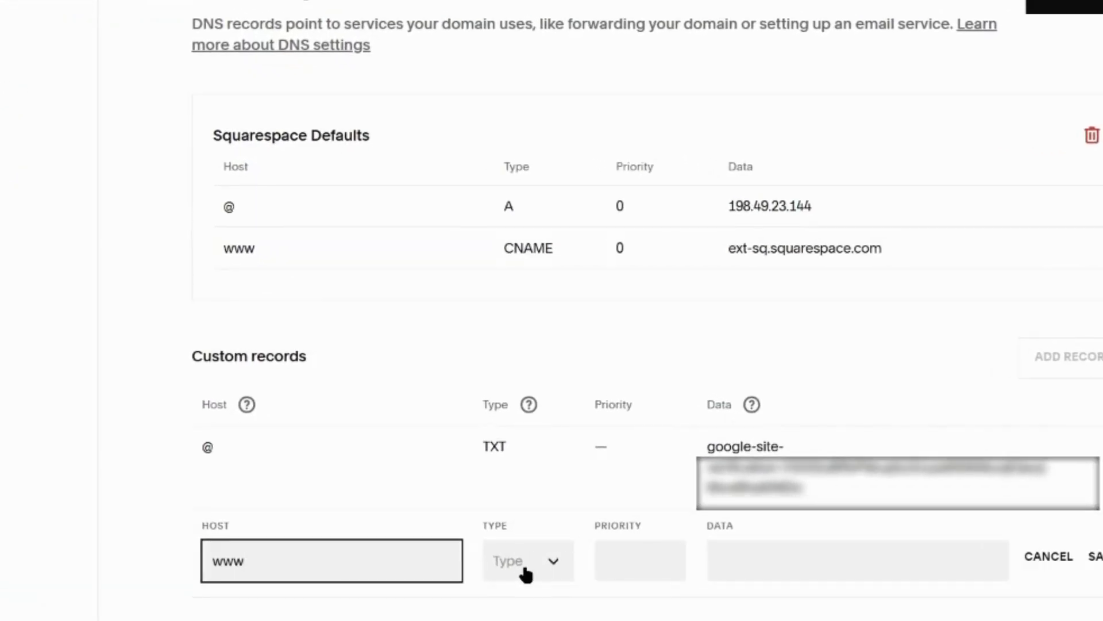
click(526, 569)
scroll(523, 598, down, 5)
scroll(521, 604, up, 3)
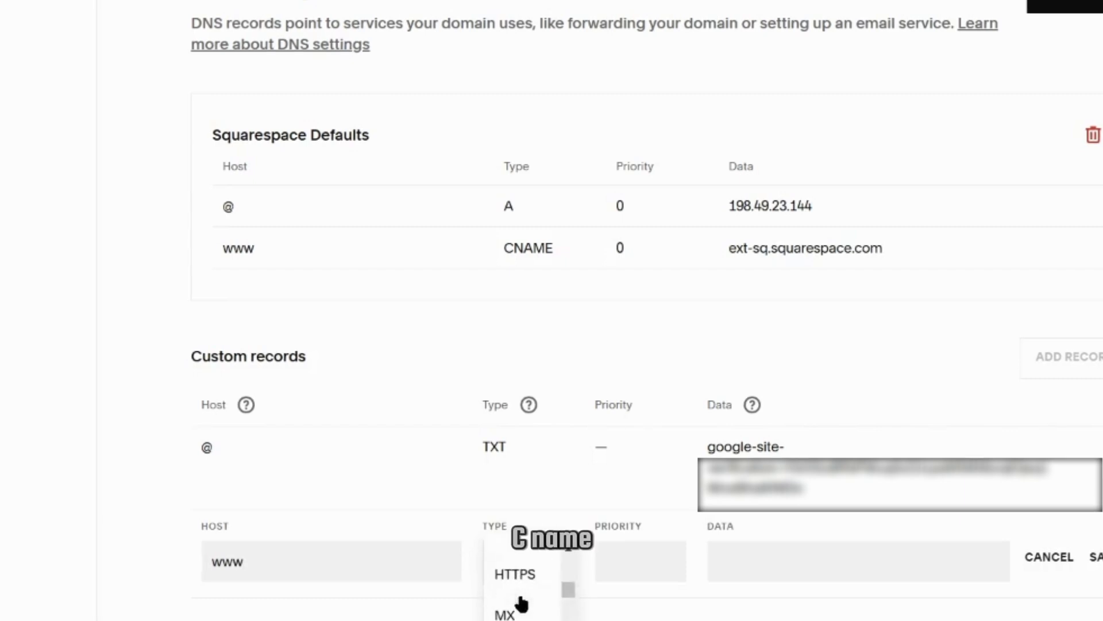
scroll(522, 604, up, 3)
scroll(509, 604, down, 3)
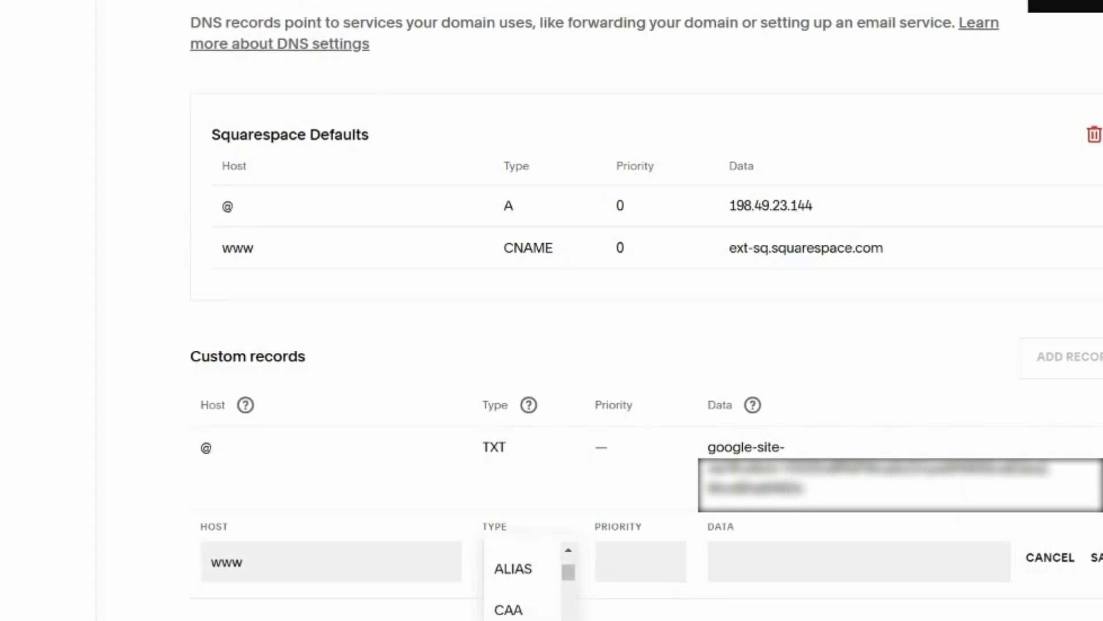
click(508, 612)
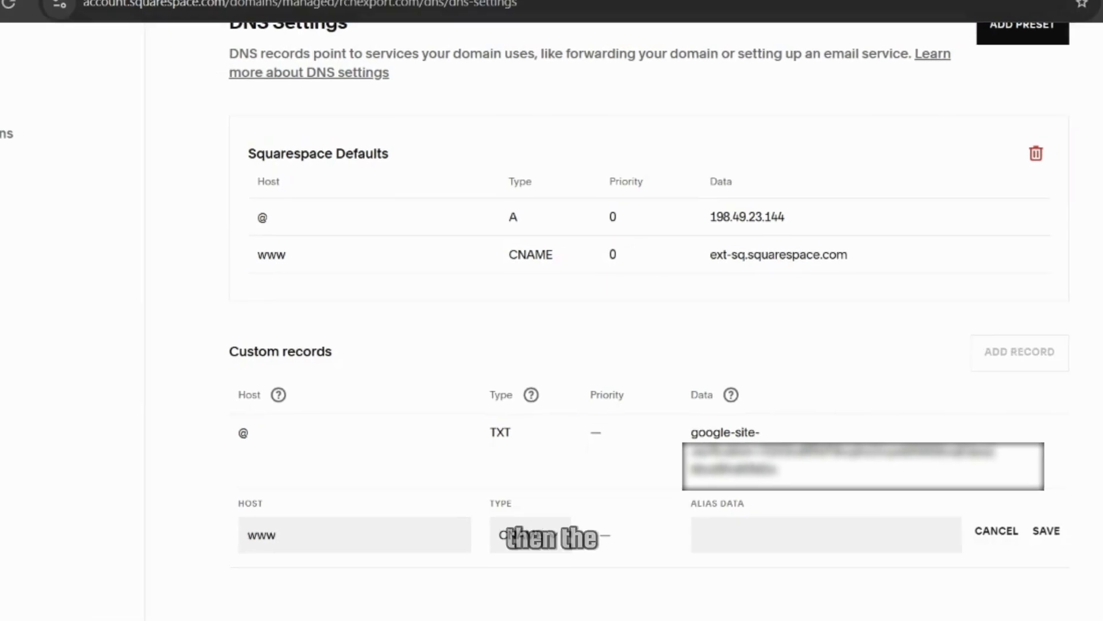
Step: Copy the destination ghs.googlehosted.com. from the Google Sites instructions into the alias data of the new Squarespace CNAME record
click(469, 6)
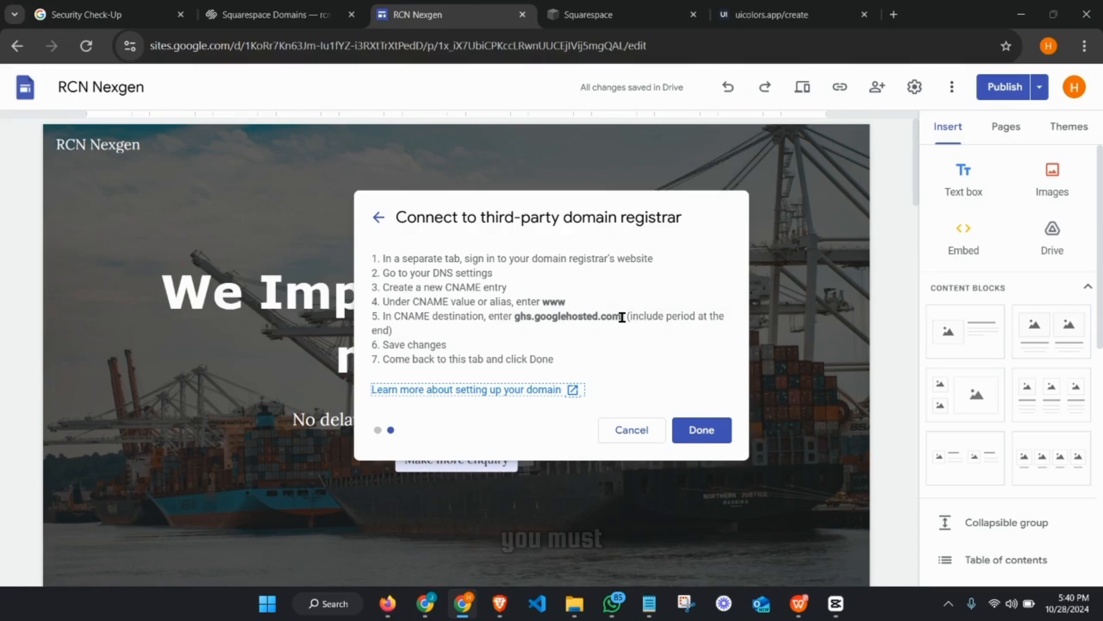
drag(515, 316, 626, 318)
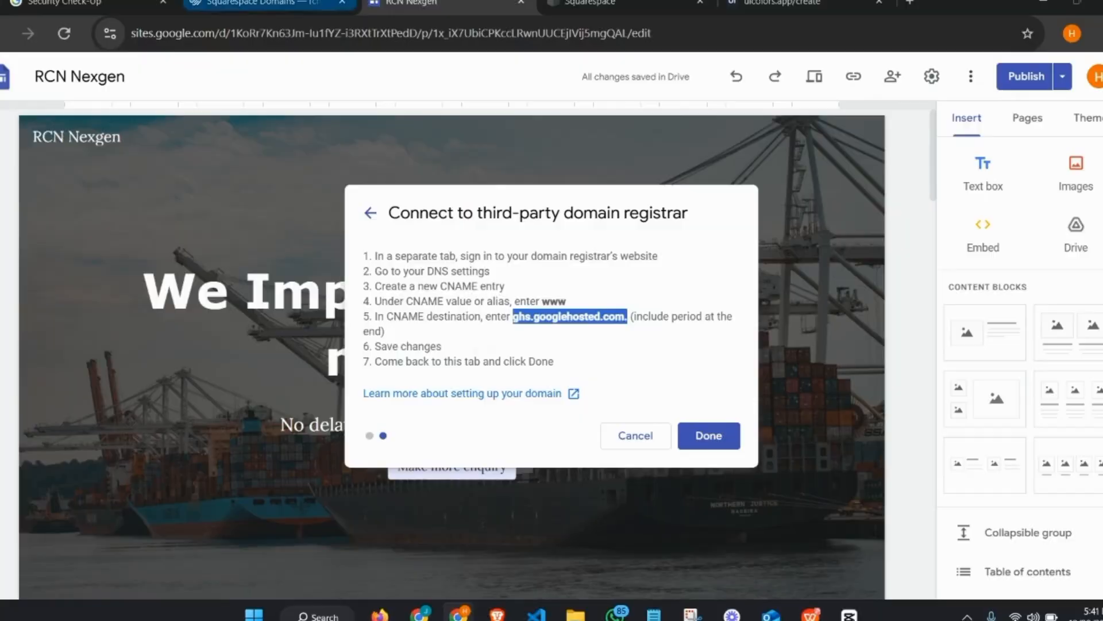
click(287, 15)
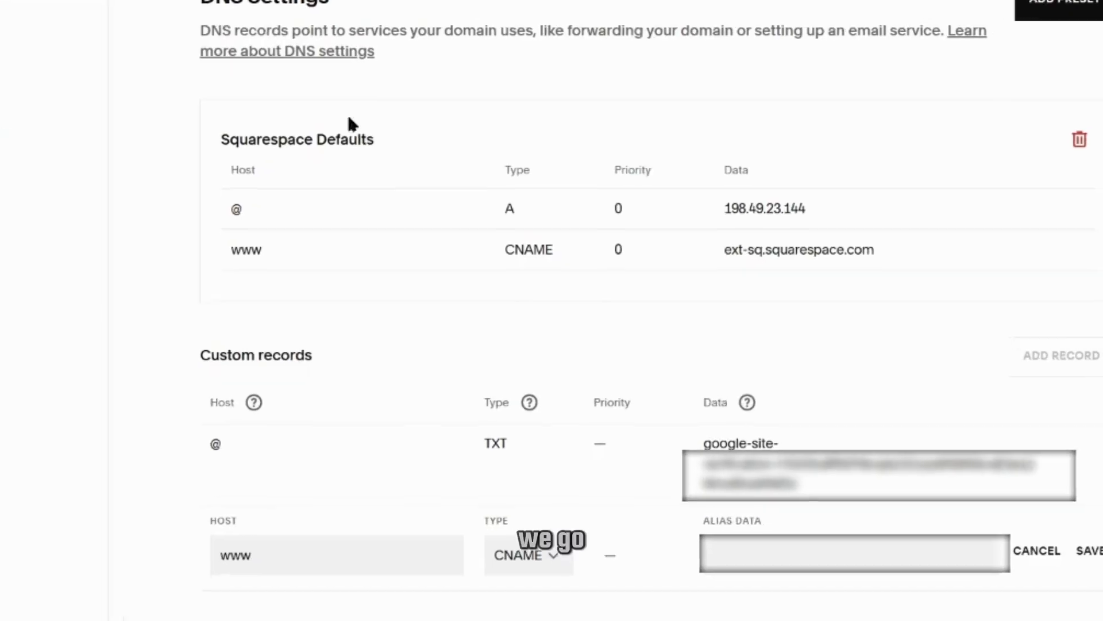
click(795, 554)
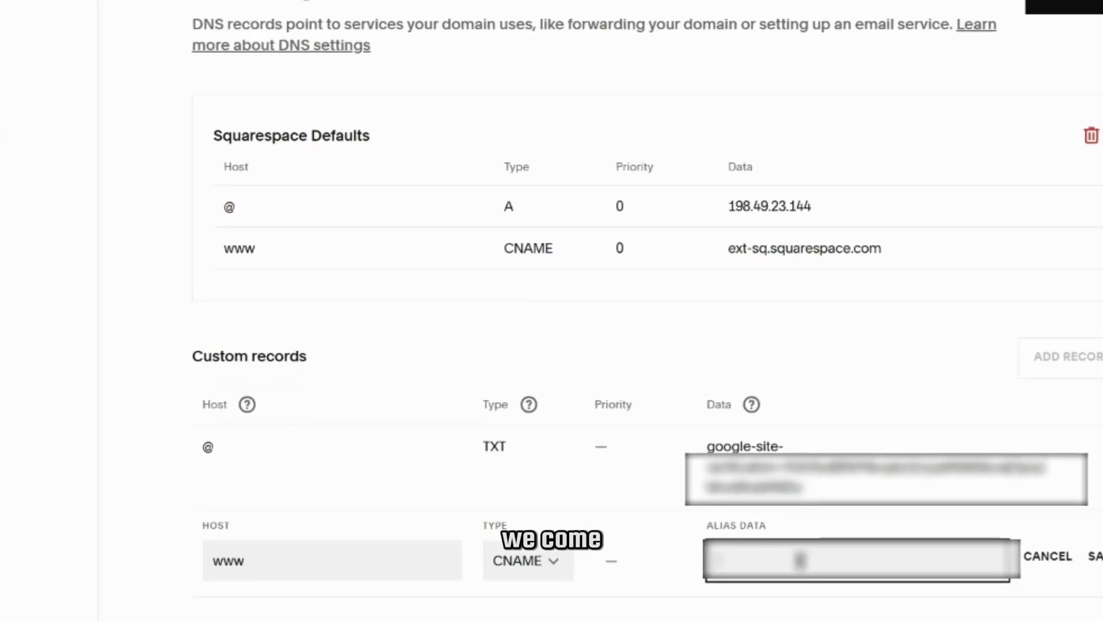
key(ctrl+v)
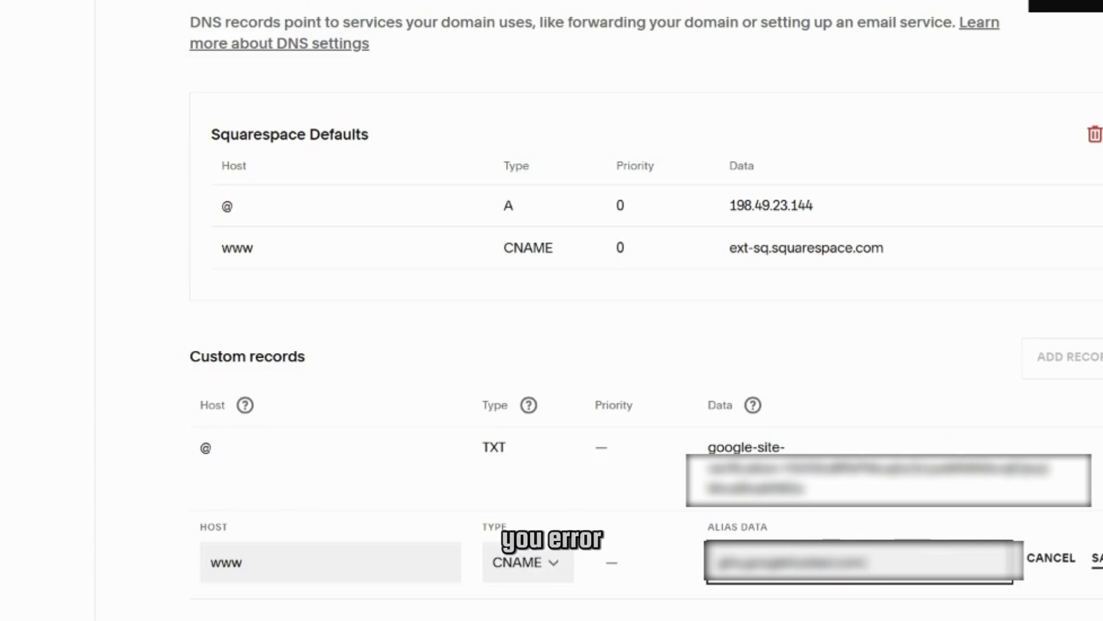
Step: Try to save the www CNAME record alongside the Squarespace default records
click(1100, 558)
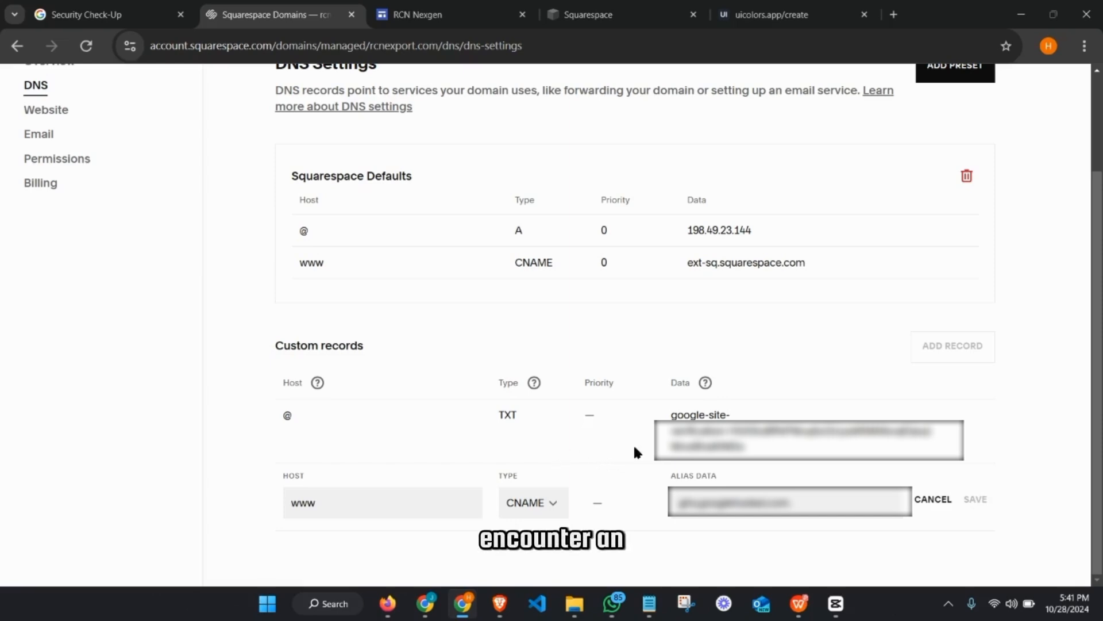
scroll(633, 443, up, 2)
scroll(635, 453, down, 2)
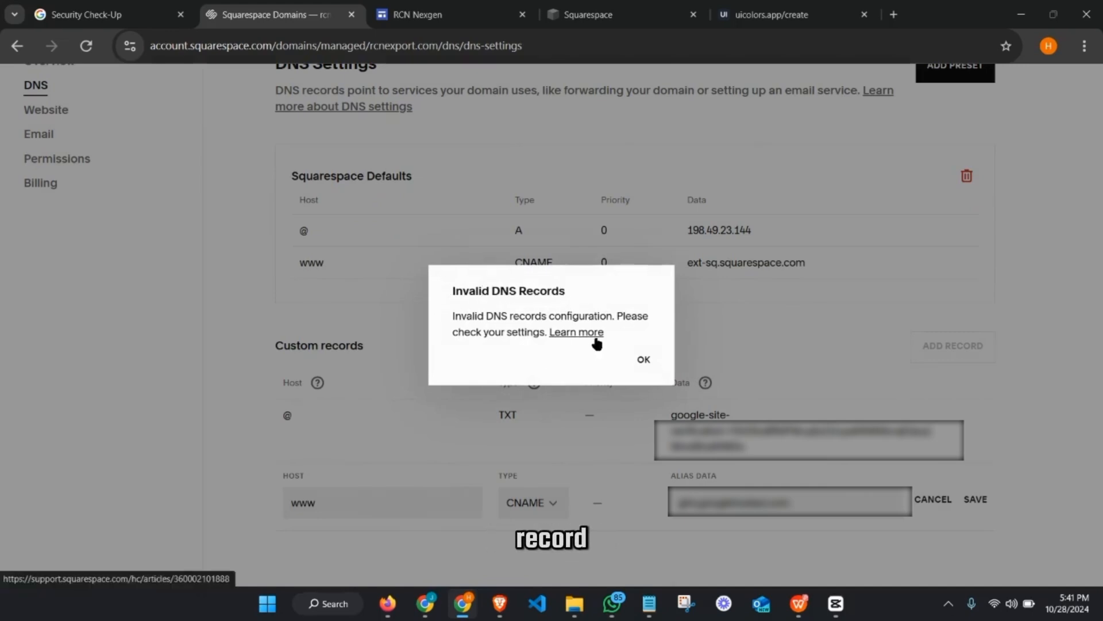
click(643, 361)
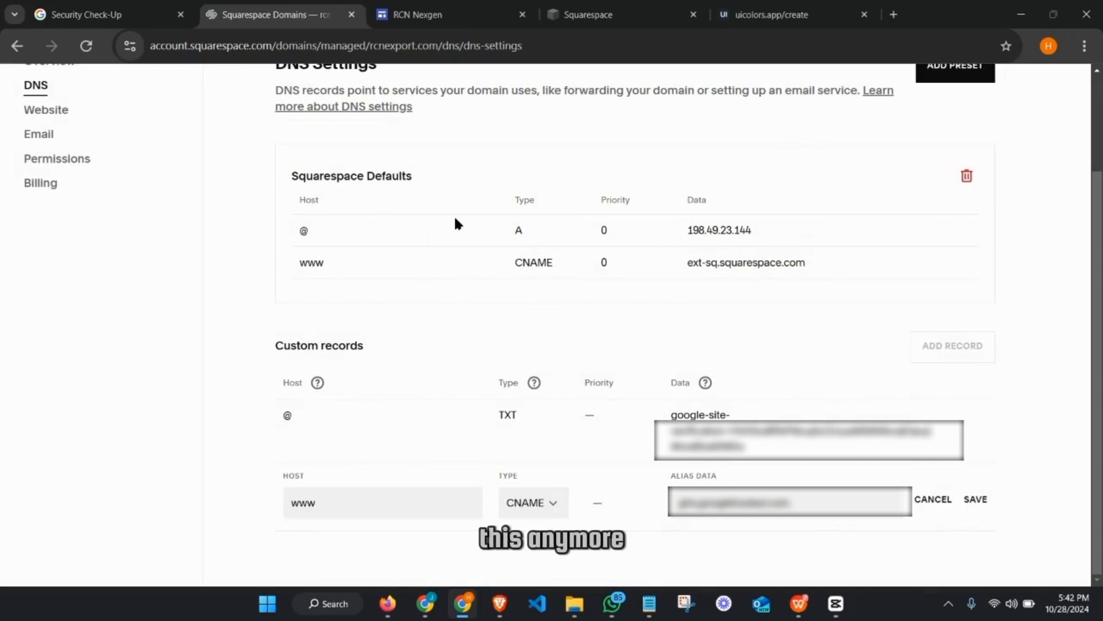
Step: Delete the Squarespace default DNS records and save the www CNAME record
click(967, 176)
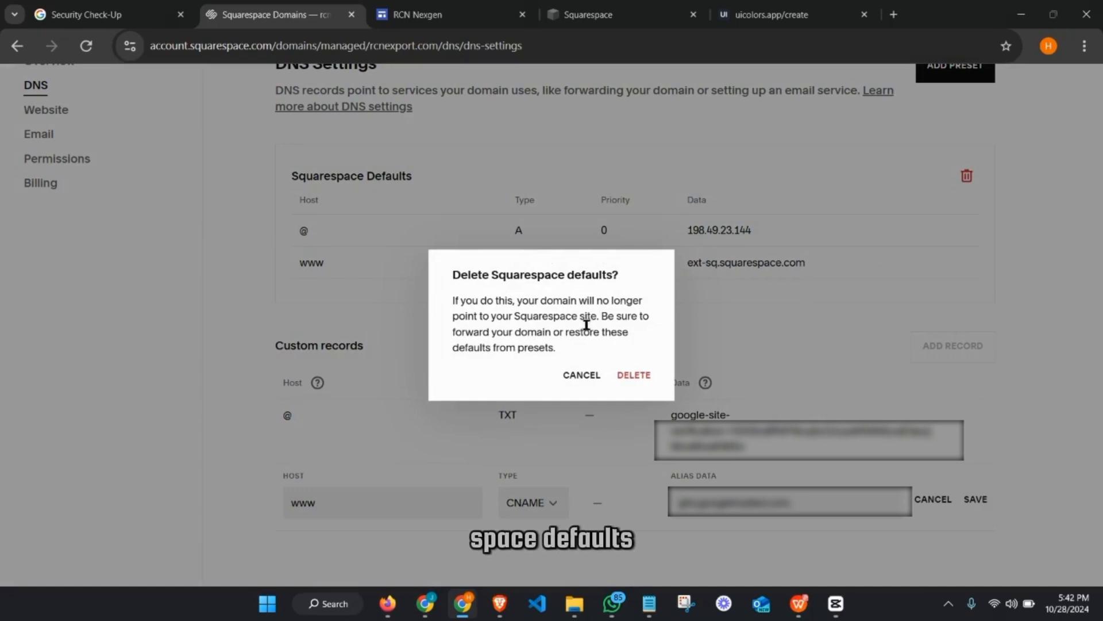
click(632, 376)
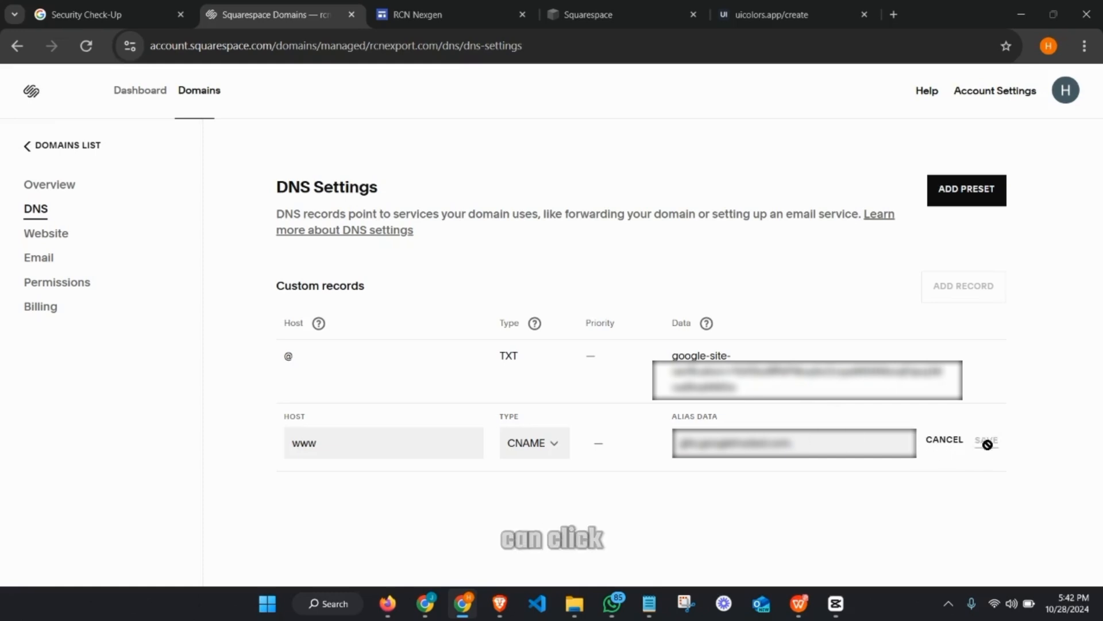
click(985, 443)
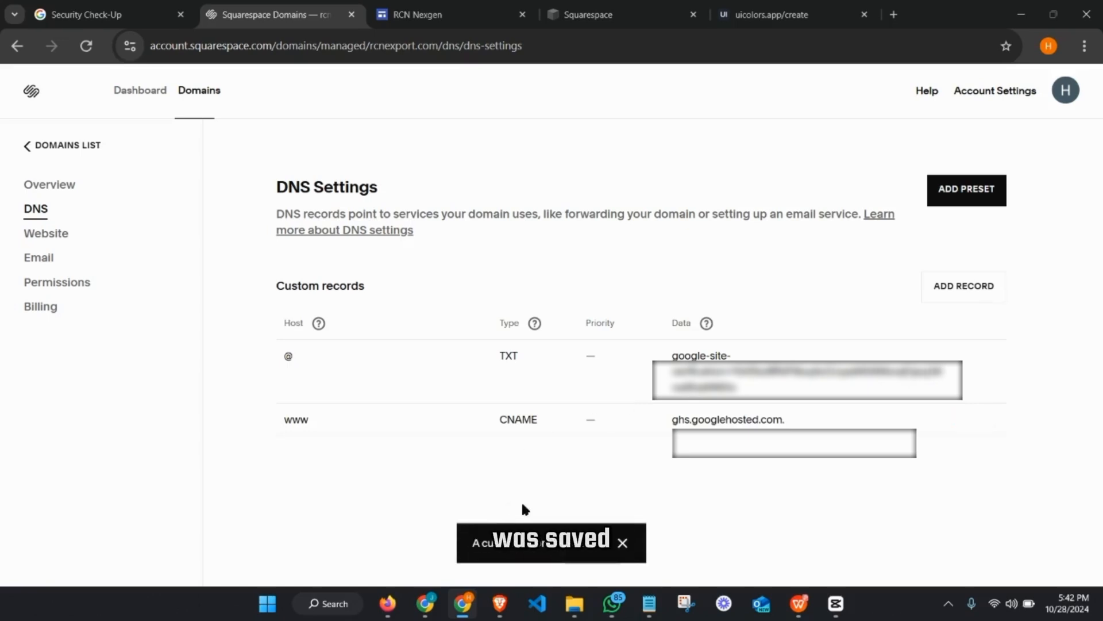
click(411, 8)
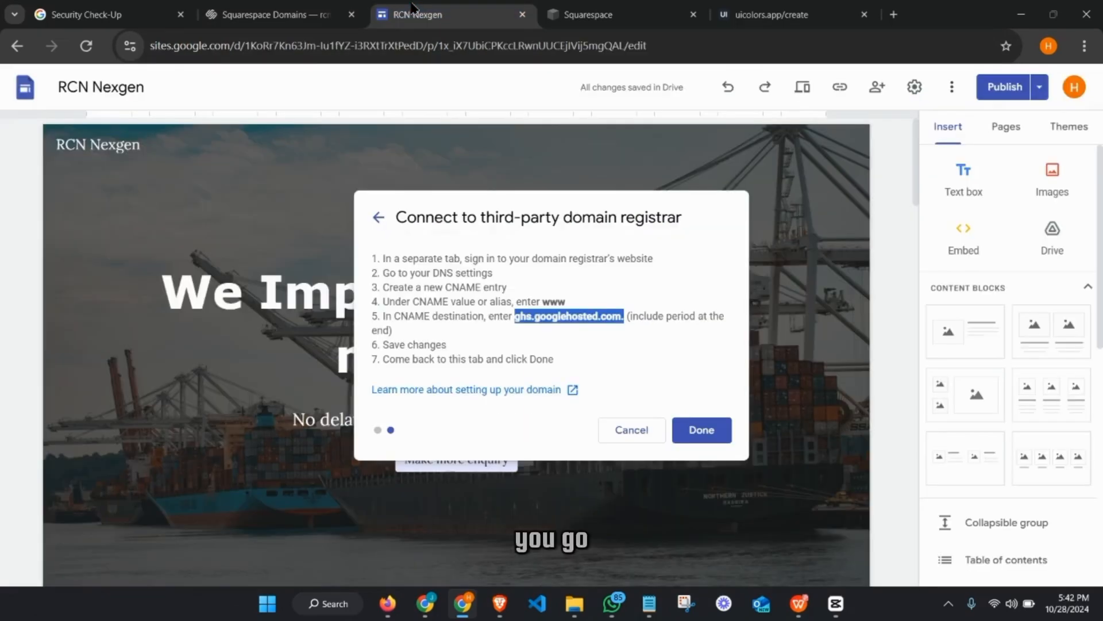
click(711, 441)
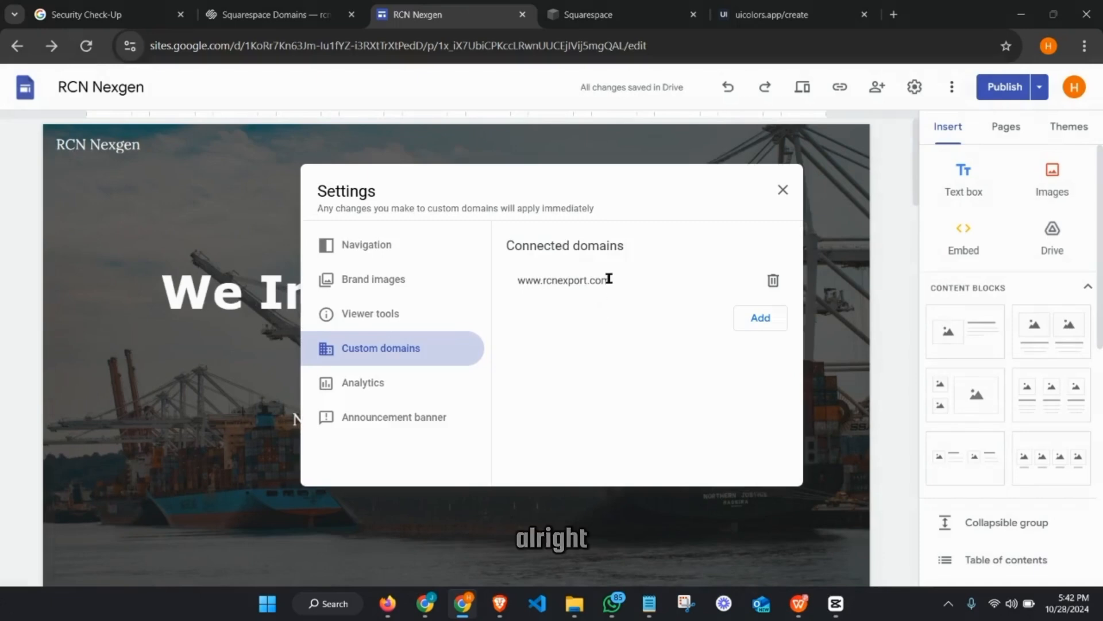
drag(609, 281, 518, 284)
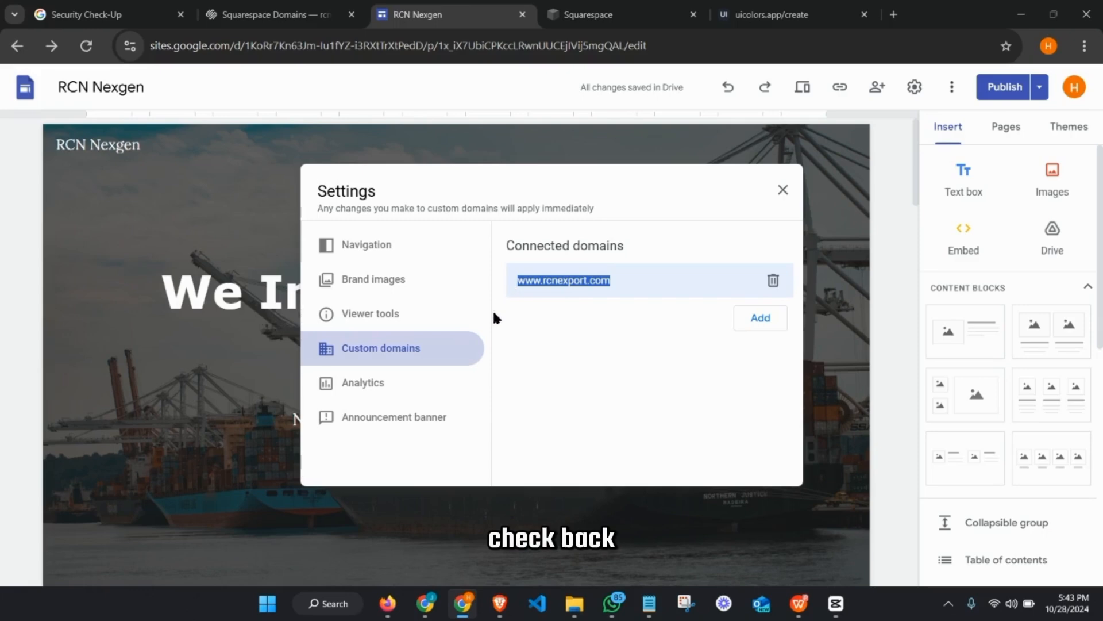
click(615, 398)
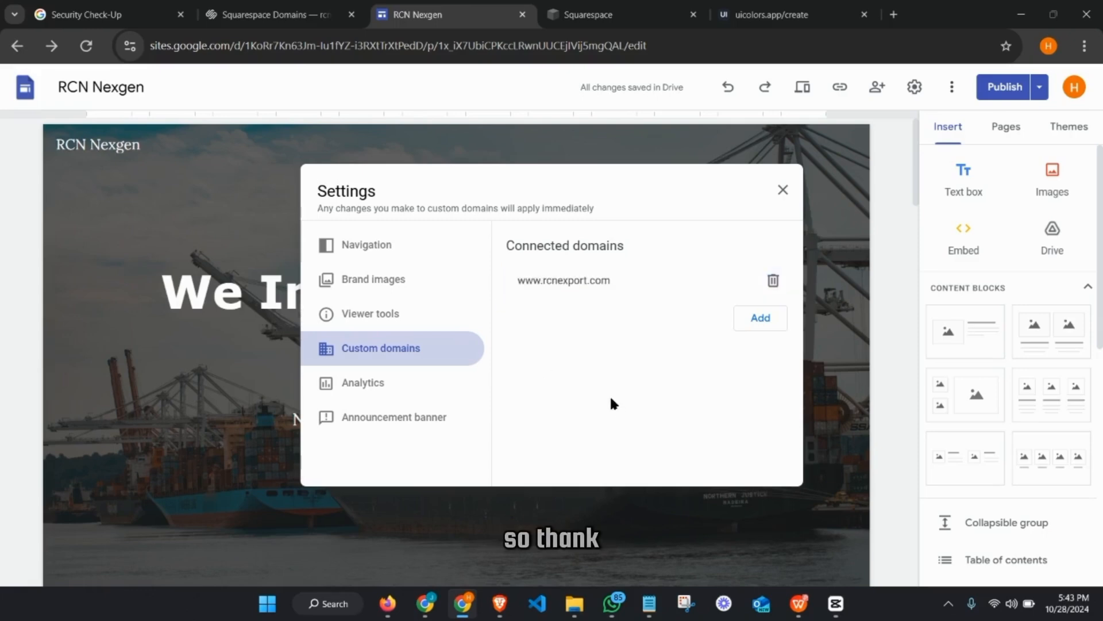